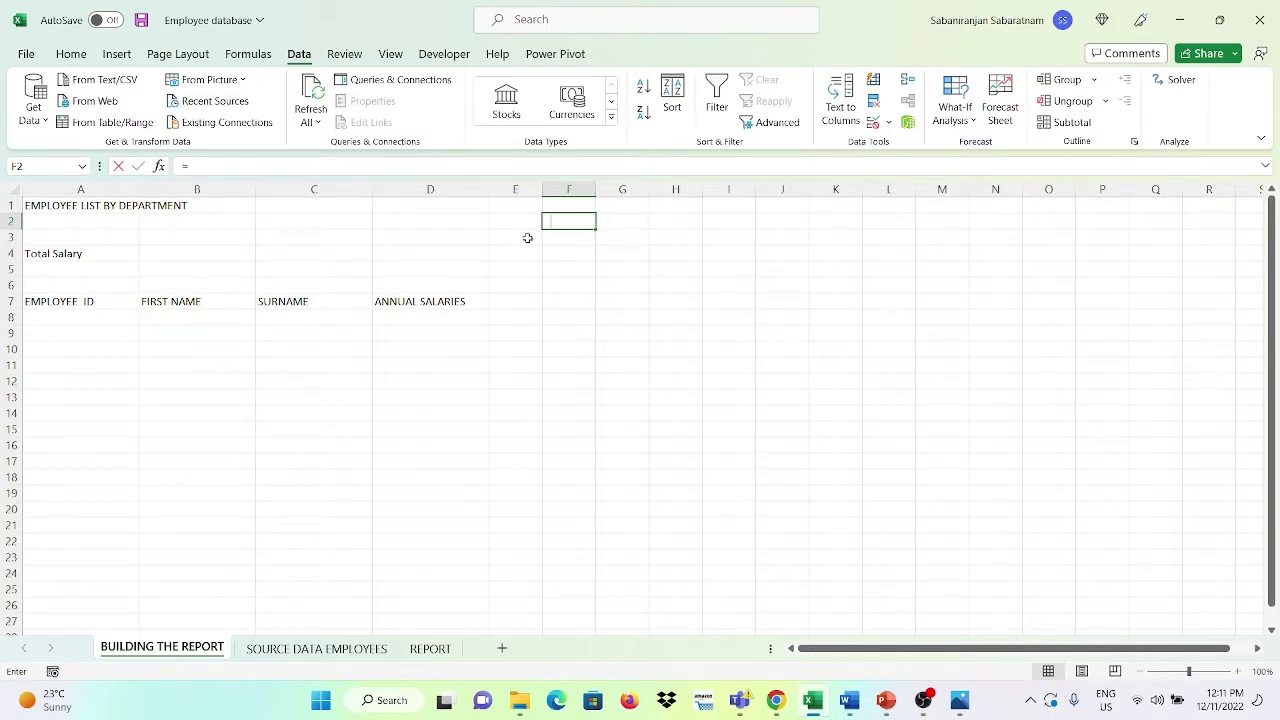
- Enter a UNIQUE formula in F2 that lists the departments from SOURCE DATA EMPLOYEES D2:D21
type("=U")
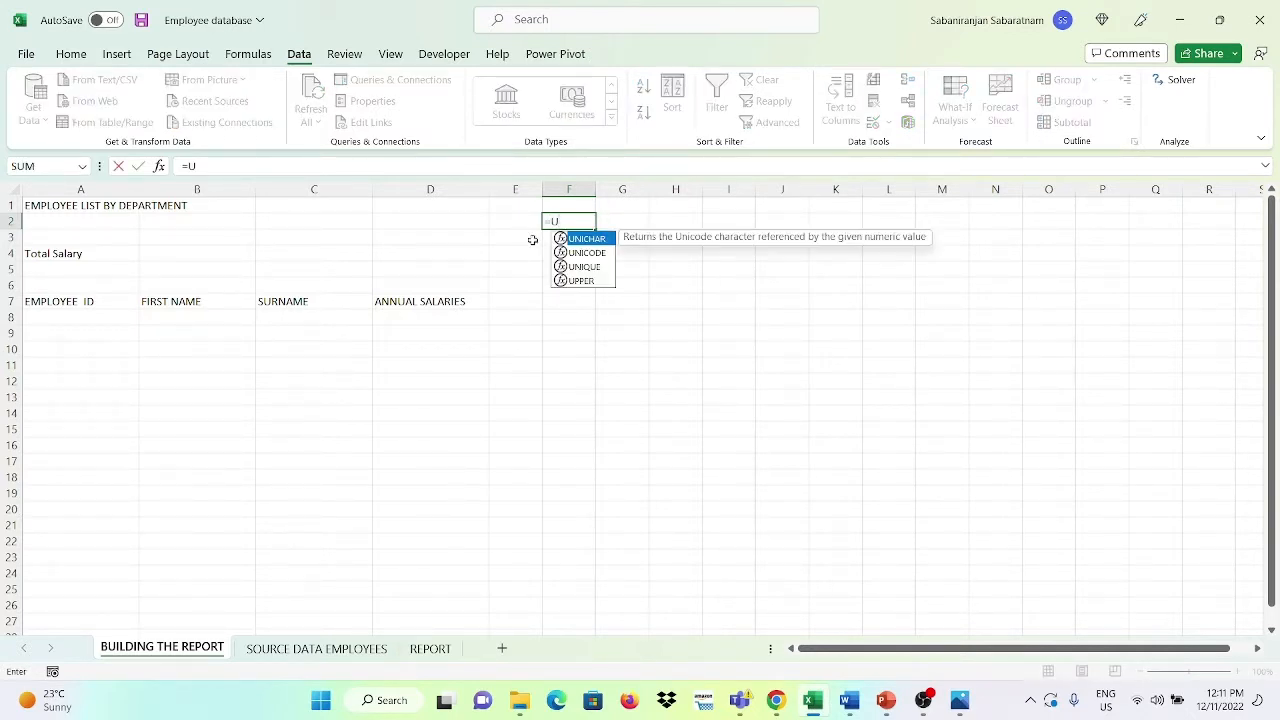
double_click(582, 266)
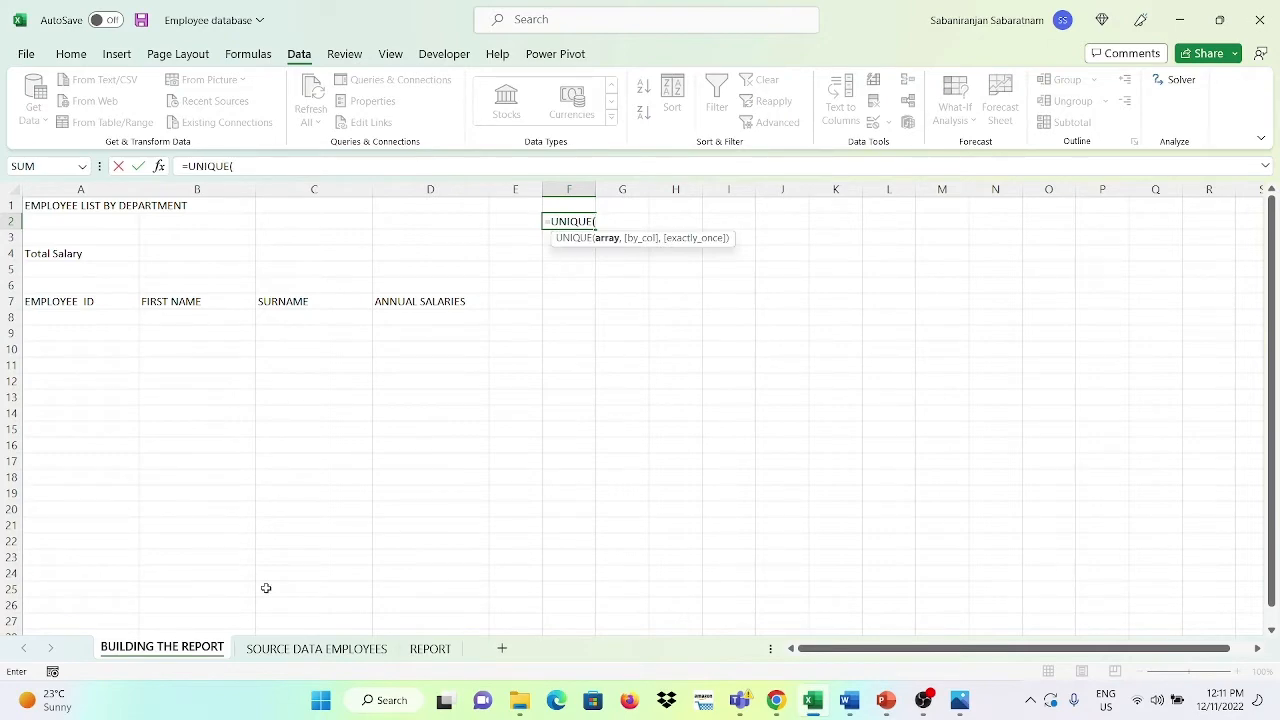
left_click(311, 648)
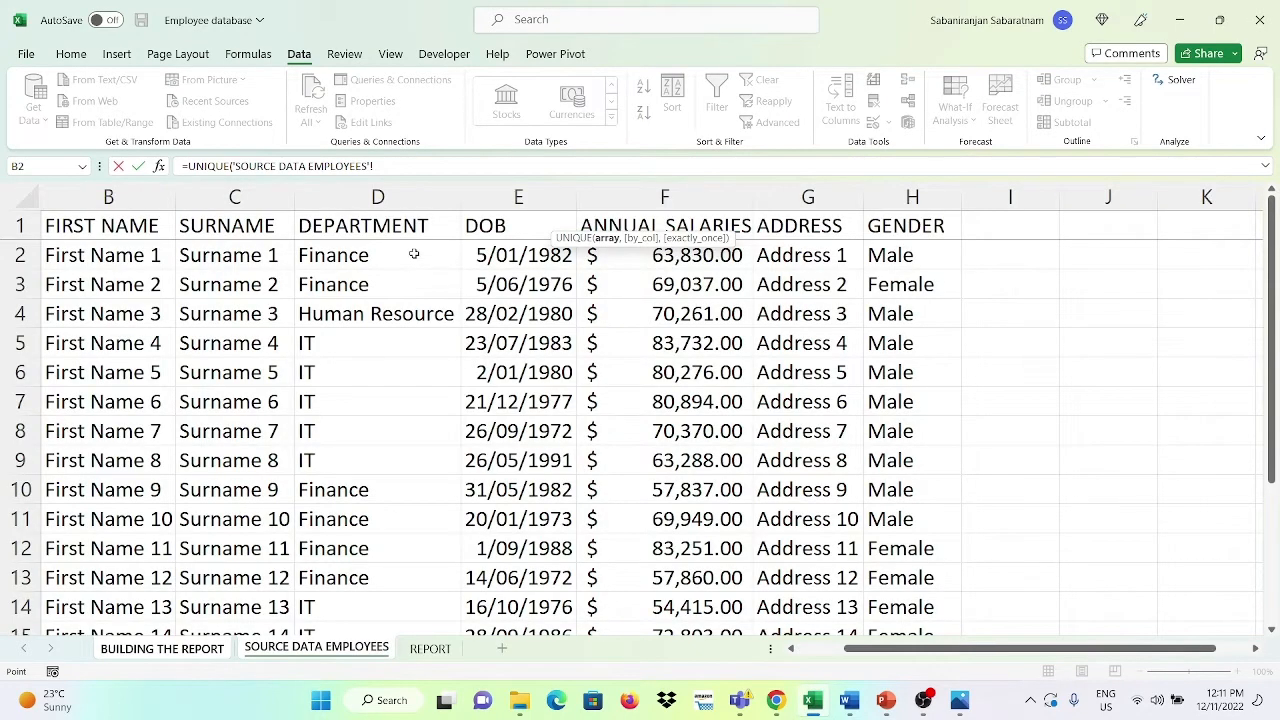
left_click_drag(414, 251, 383, 572)
key("Return")
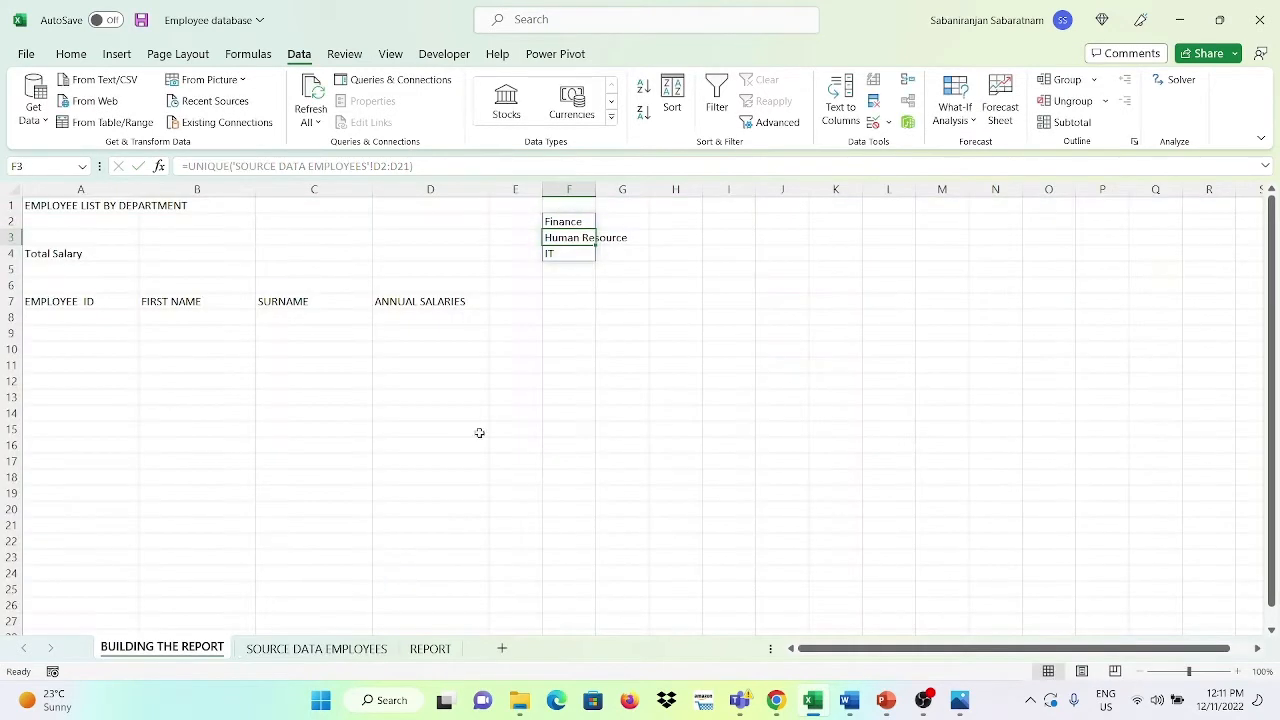
- Wrap the UNIQUE formula in F2 in a SORT function so the department list is sorted
left_click(567, 221)
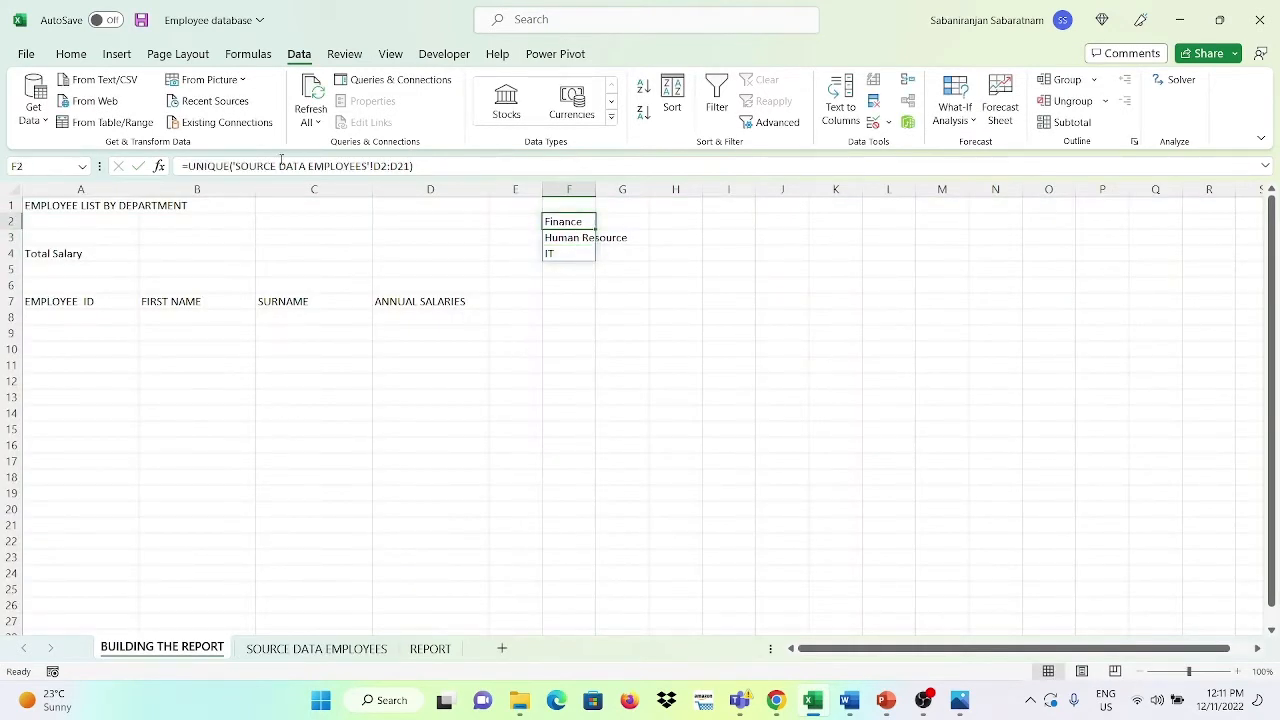
left_click(187, 166)
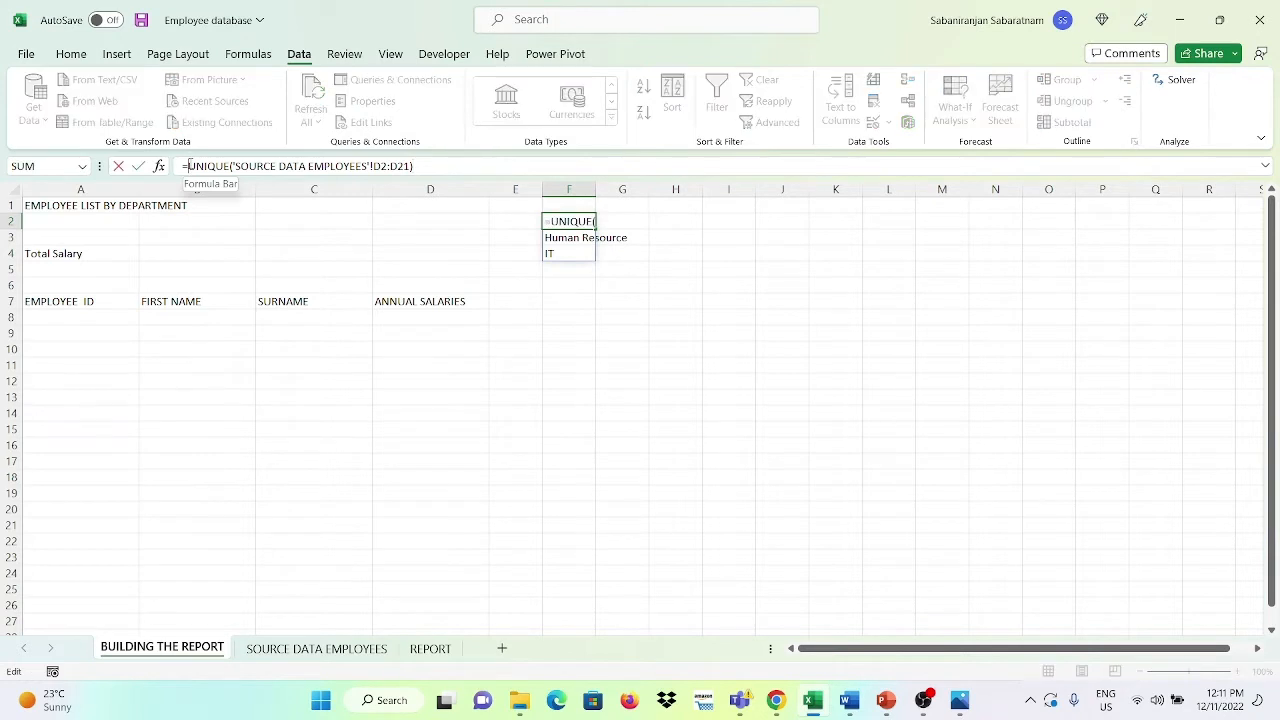
type("SOR")
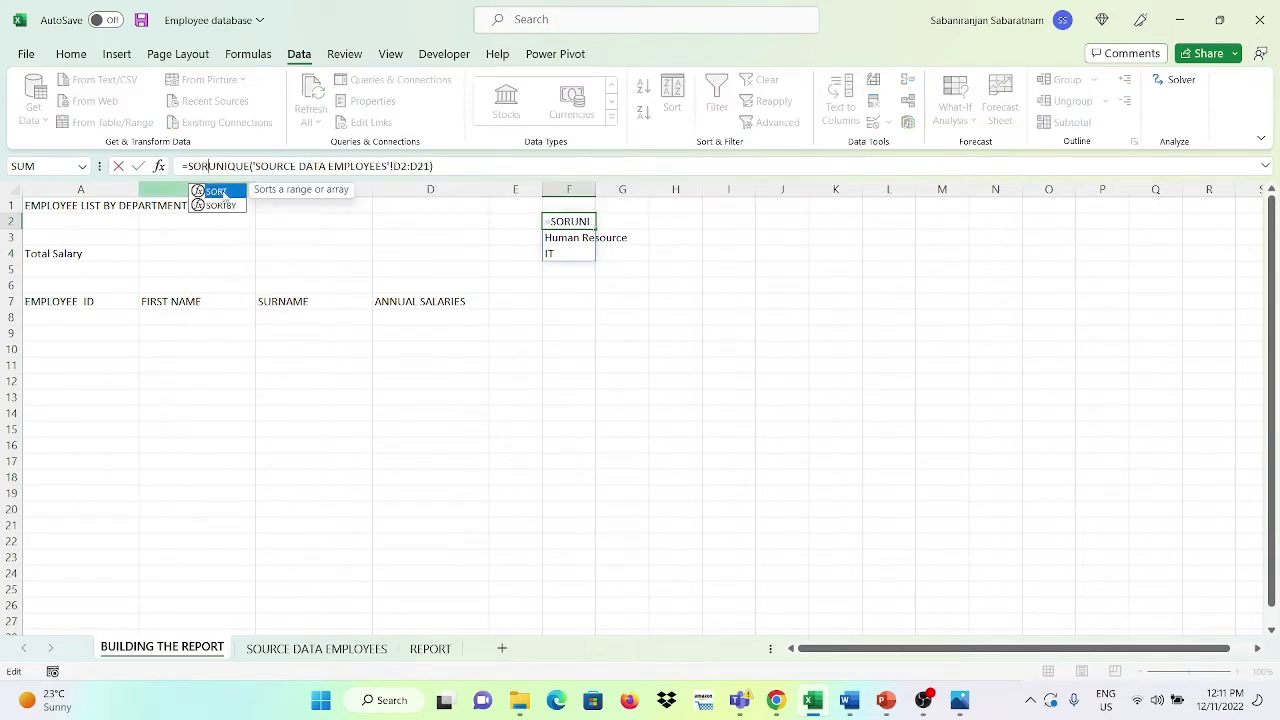
double_click(226, 194)
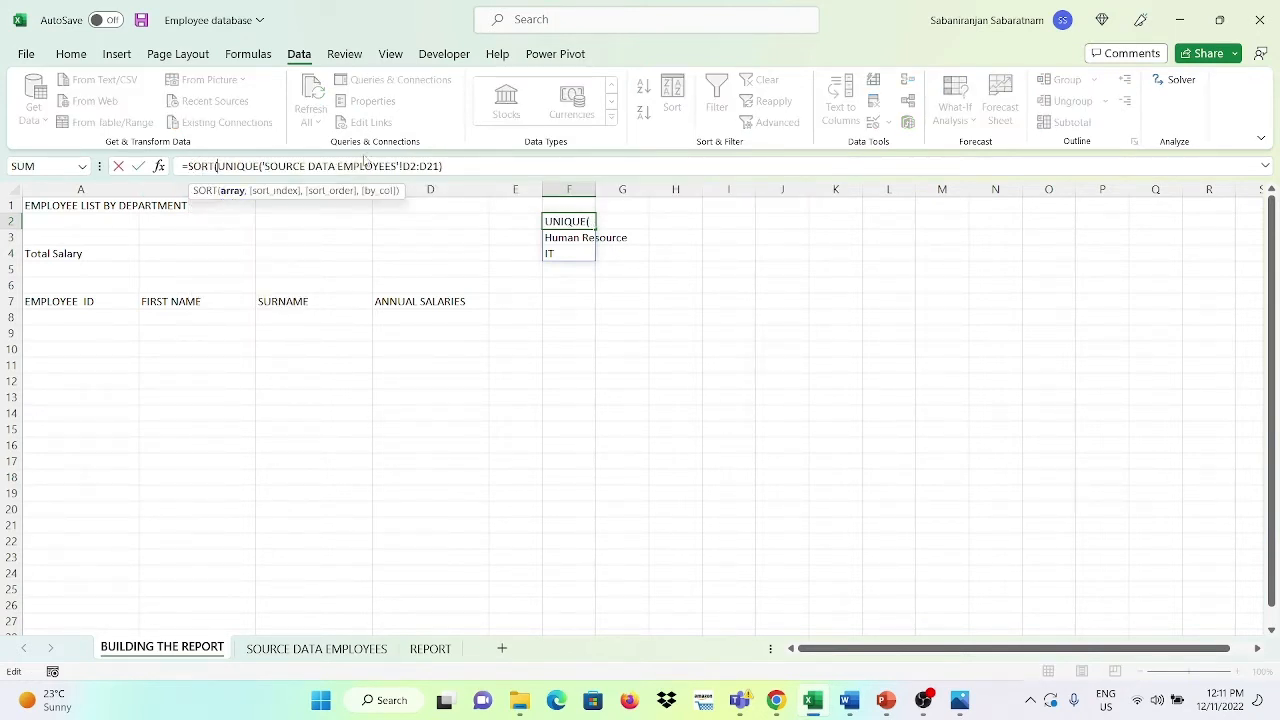
left_click(460, 160)
key("Return")
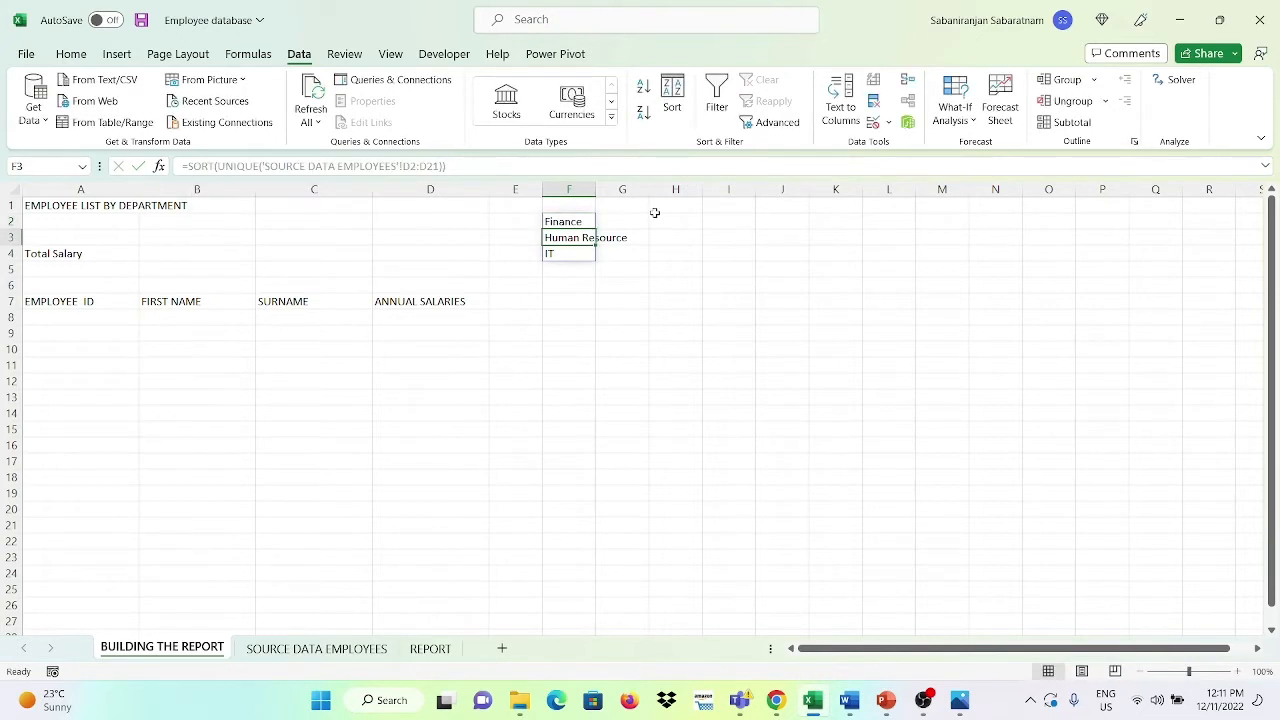
- Wrap the SORT formula in F2 in an UPPER function to convert the department names to uppercase
left_click(563, 220)
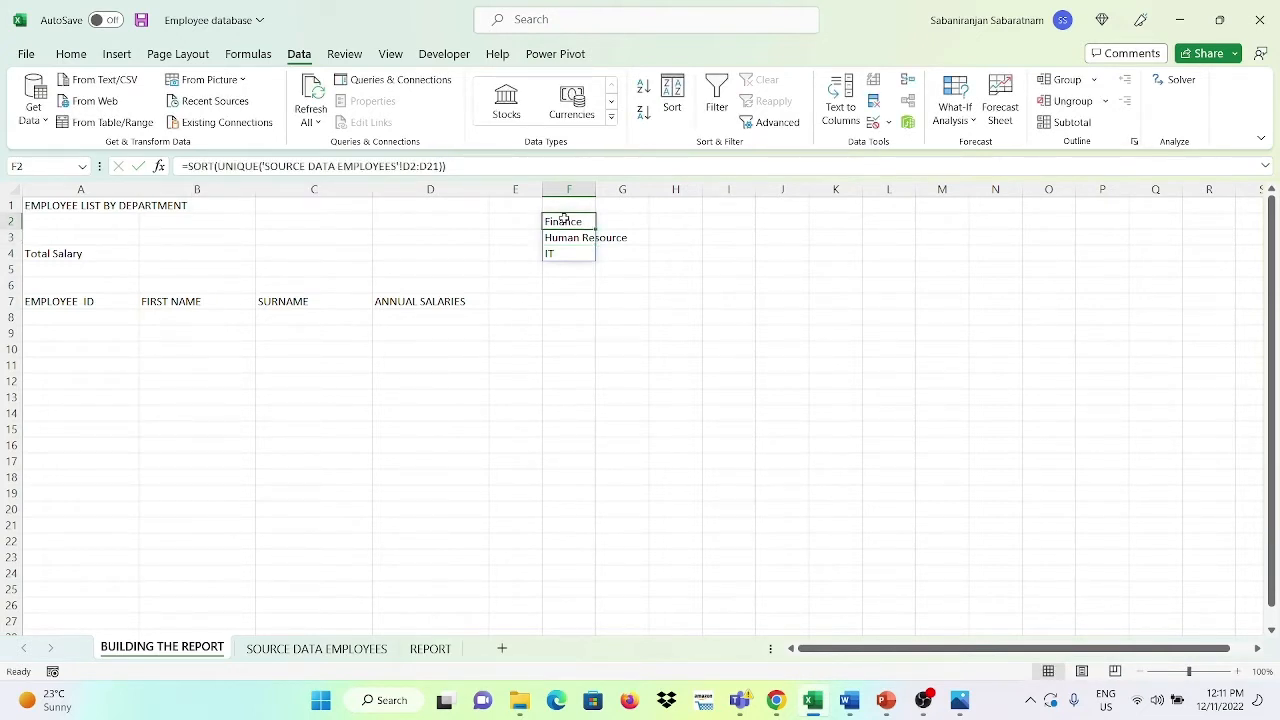
left_click(190, 165)
type("UPP")
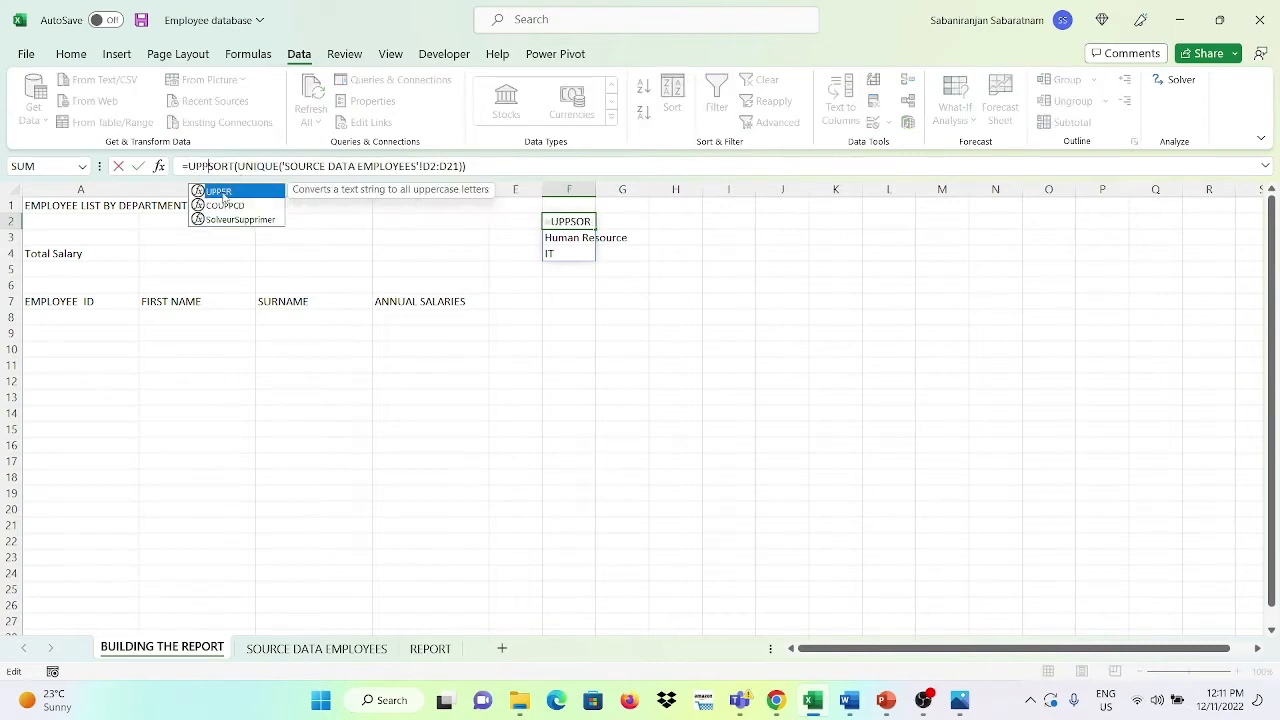
double_click(222, 192)
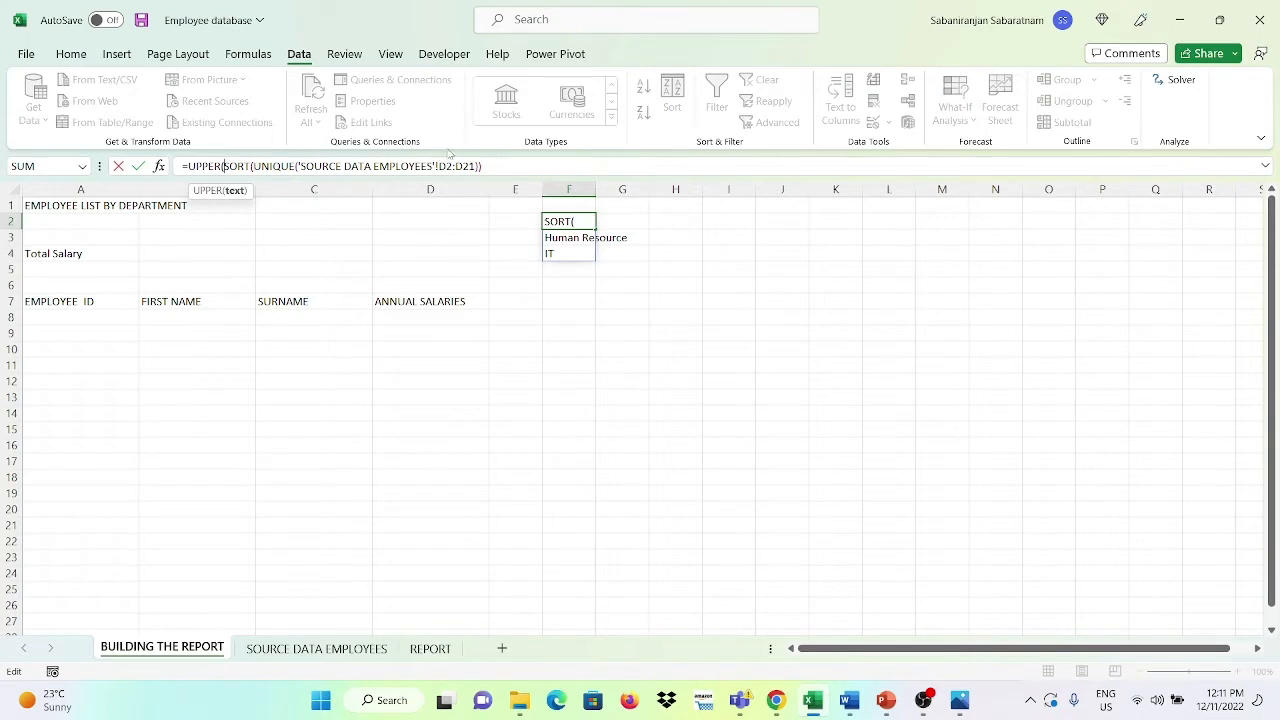
left_click(500, 157)
type(")")
key("Return")
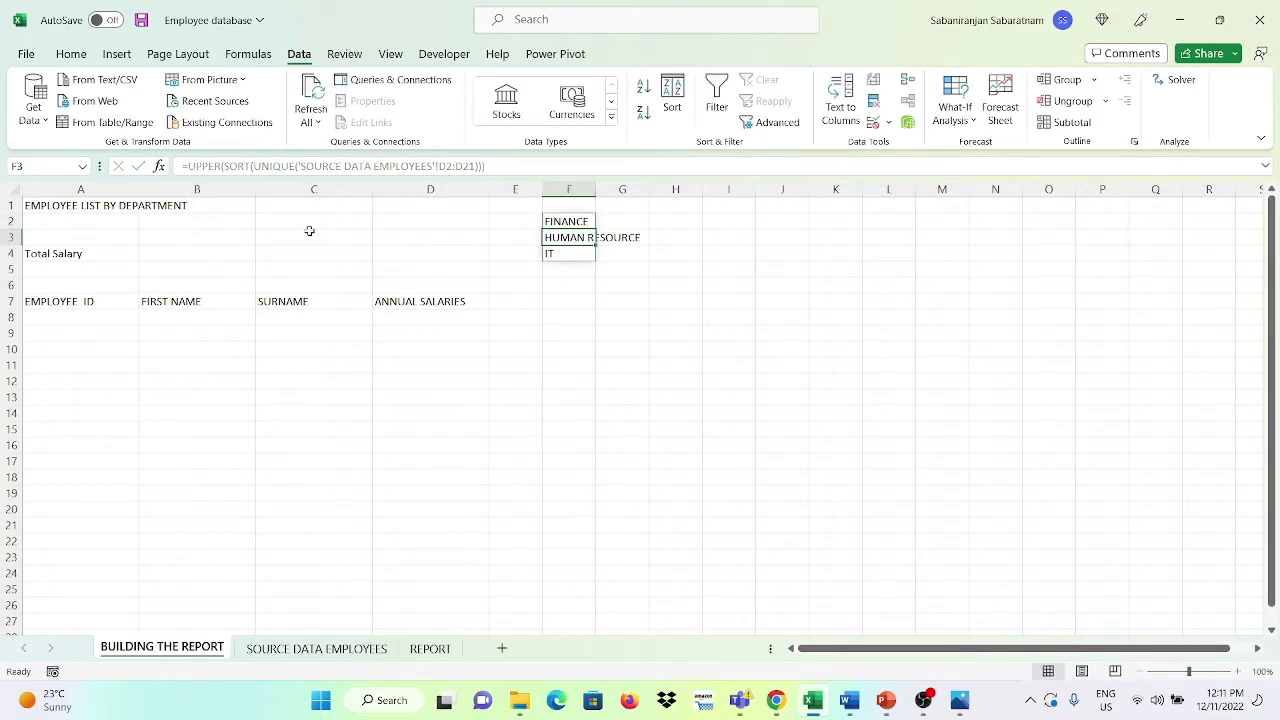
- Add list data validation to cell B2 with =$F$2:$F$5 as its source
left_click(208, 228)
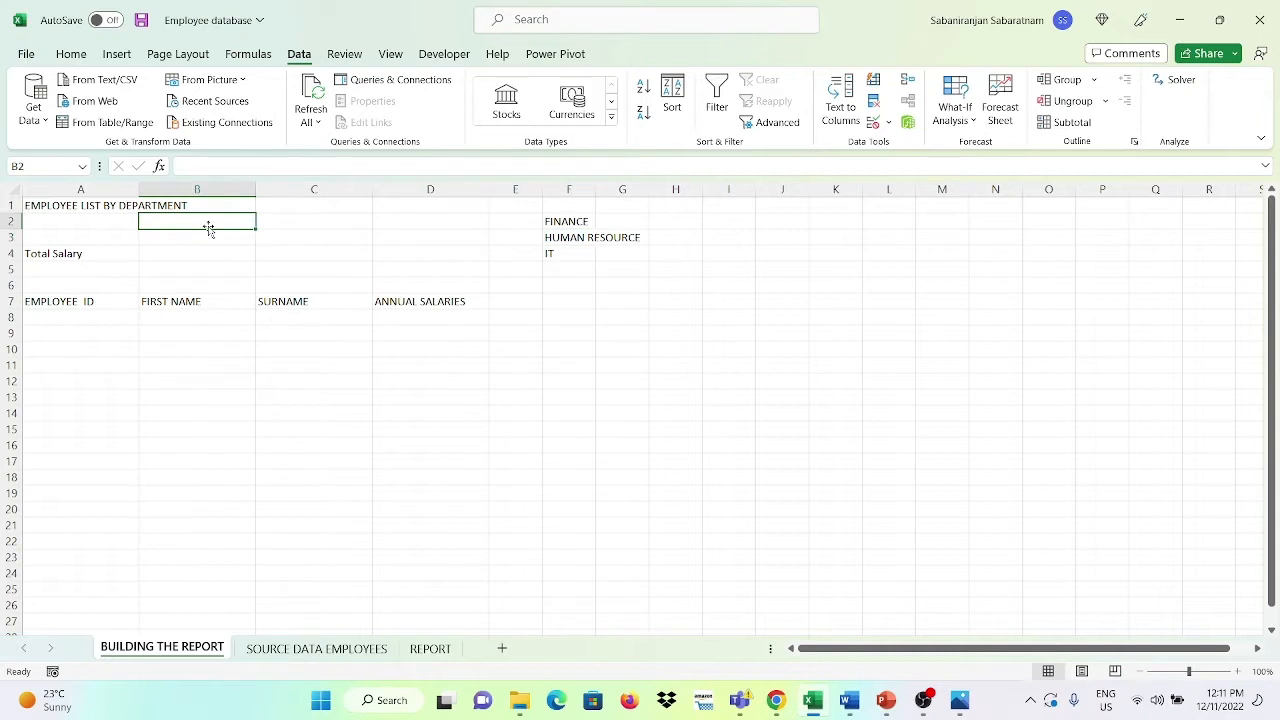
left_click(888, 122)
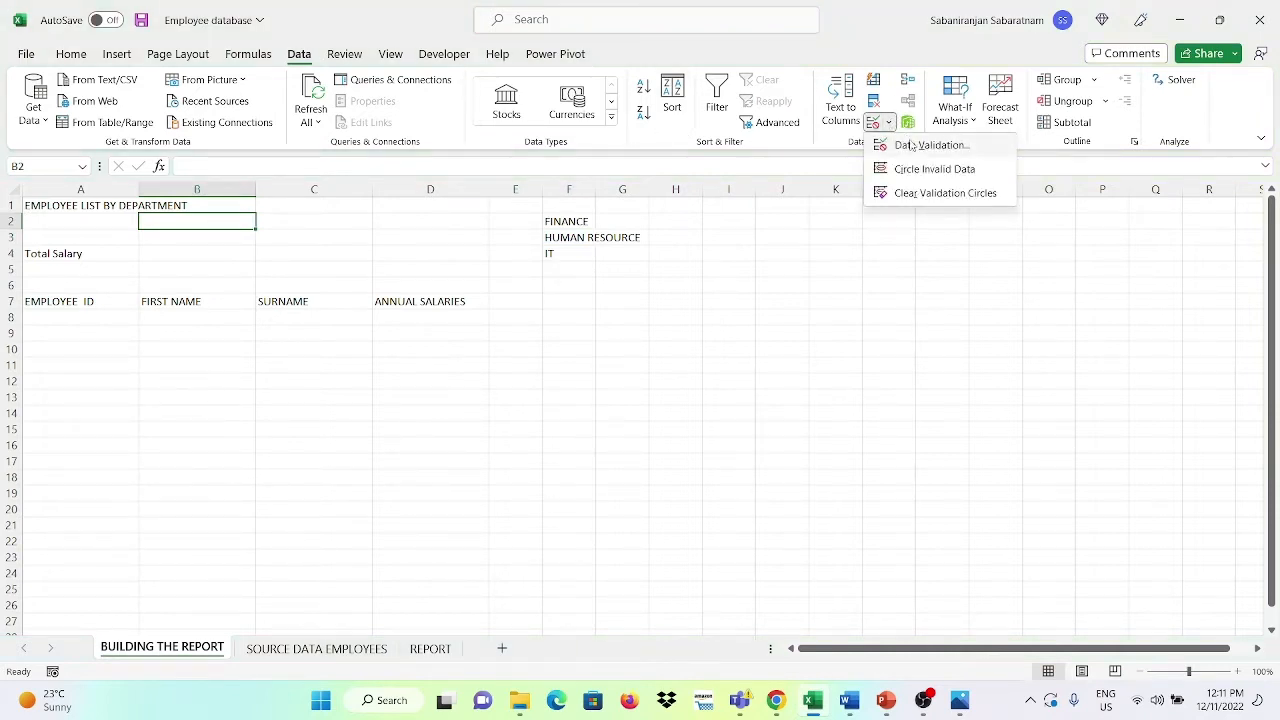
left_click(925, 145)
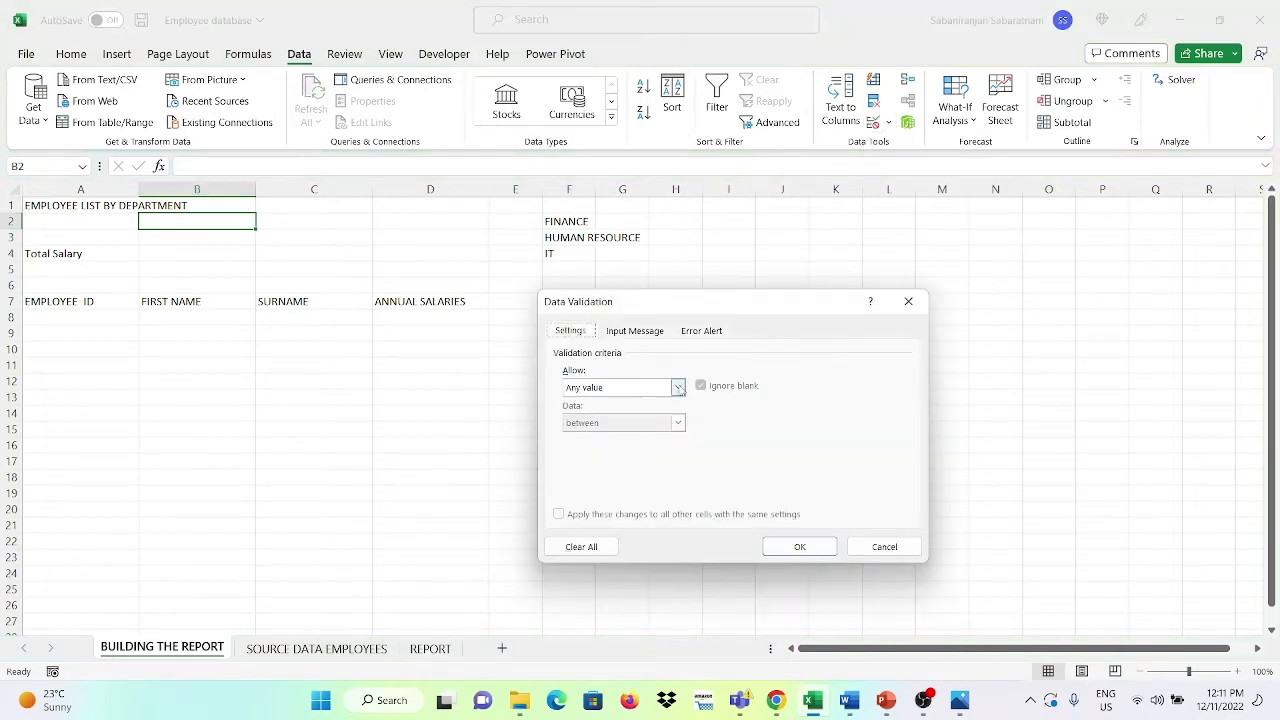
left_click(678, 387)
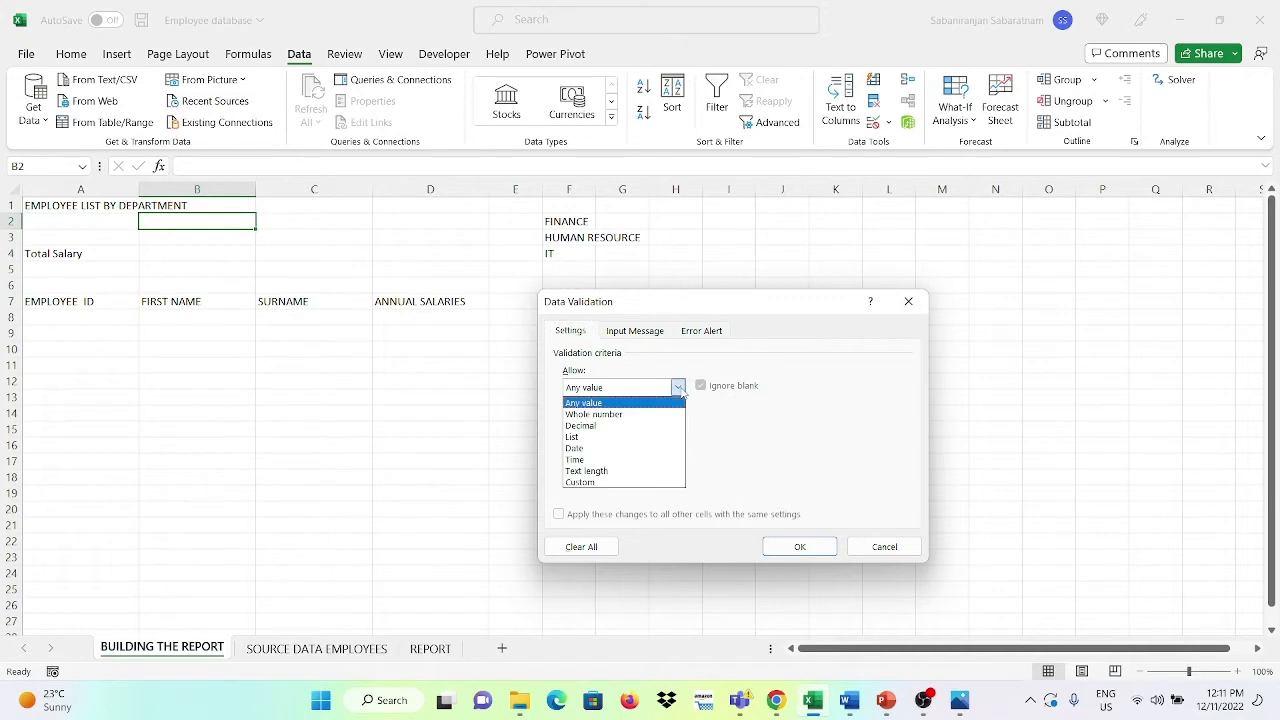
left_click(602, 440)
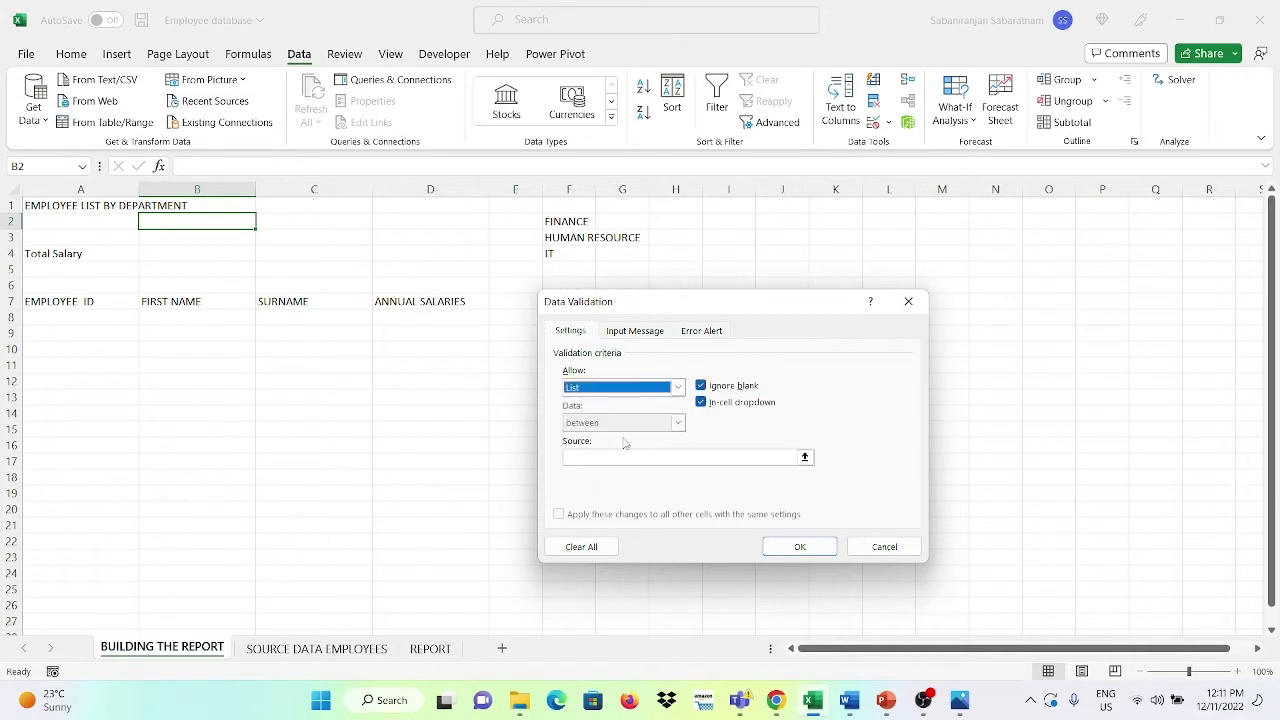
left_click(804, 457)
left_click(569, 221)
left_click_drag(569, 221, 569, 270)
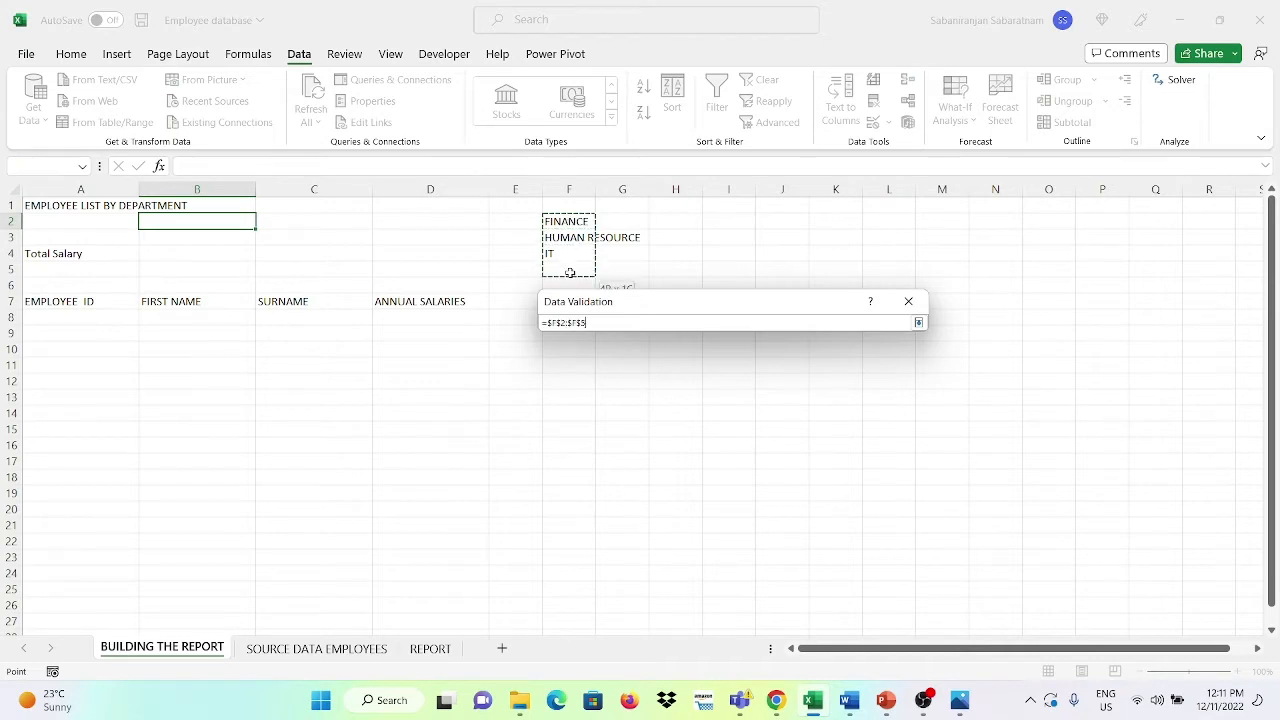
left_click(918, 323)
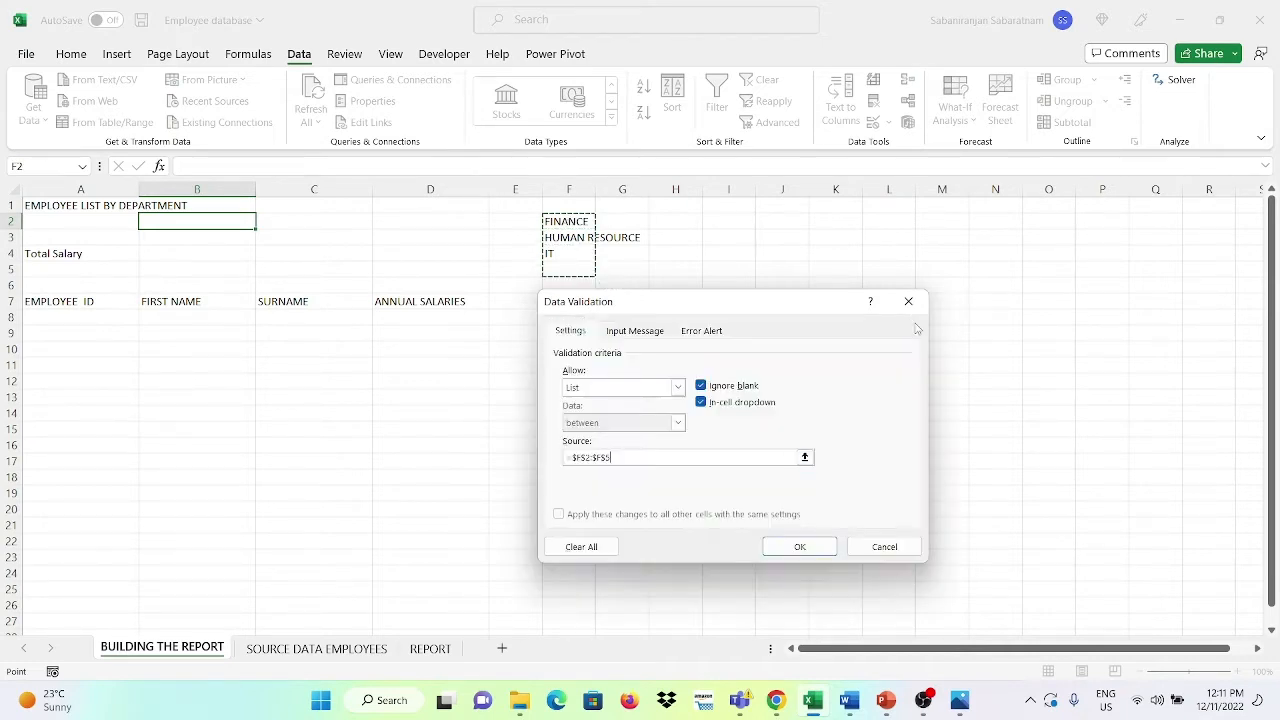
left_click(800, 547)
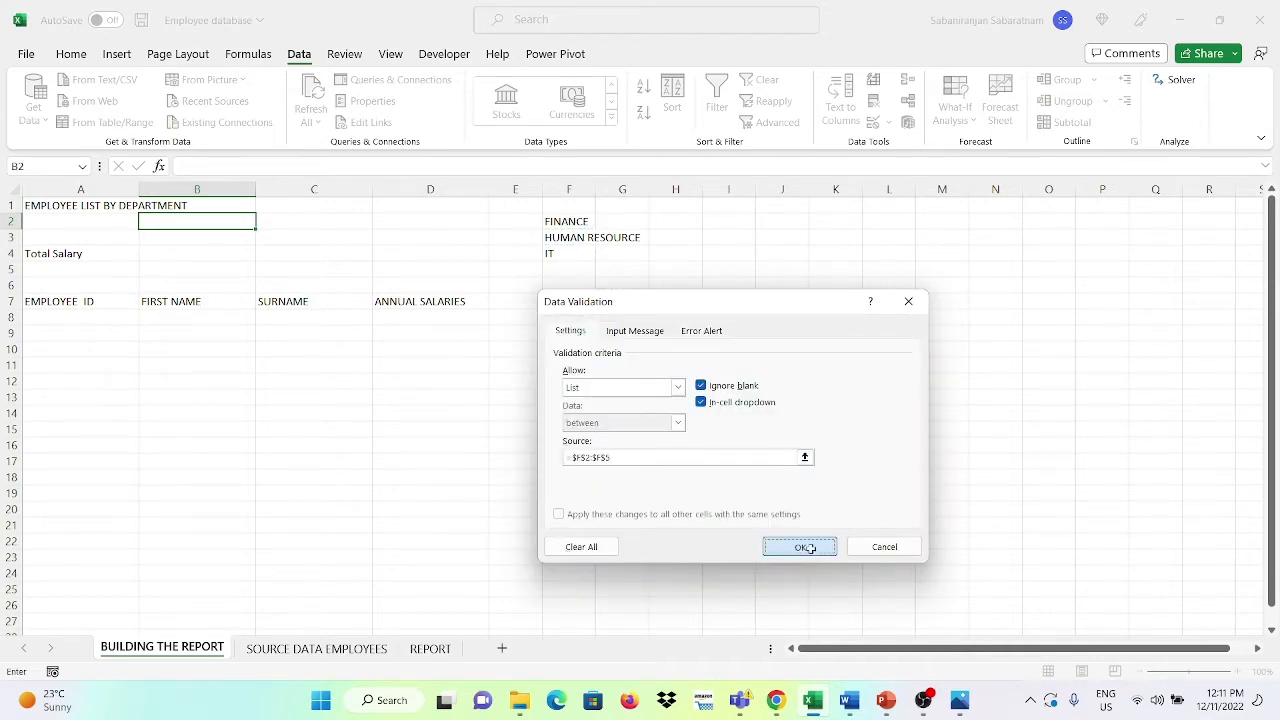
left_click(577, 429)
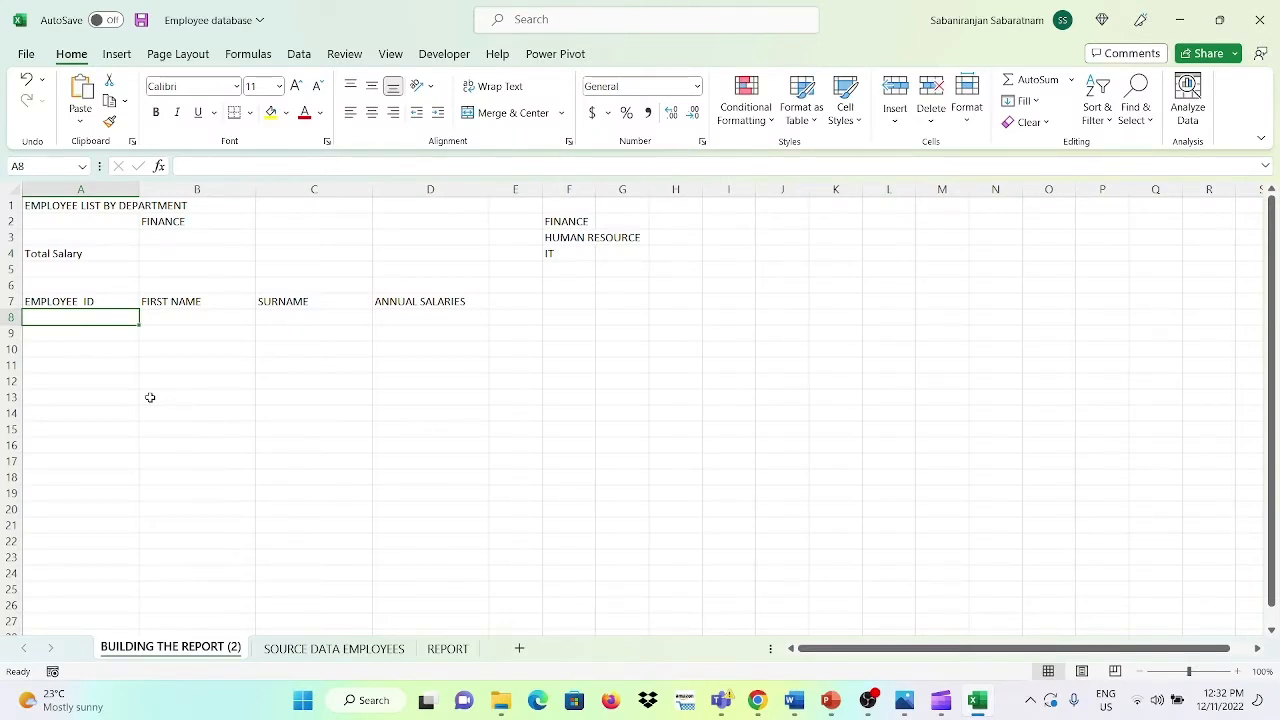
- Enter a FILTER formula in A8 returning SOURCE DATA EMPLOYEES A2:A21 where the department in D2:D21 equals report cell B2
type("=FI")
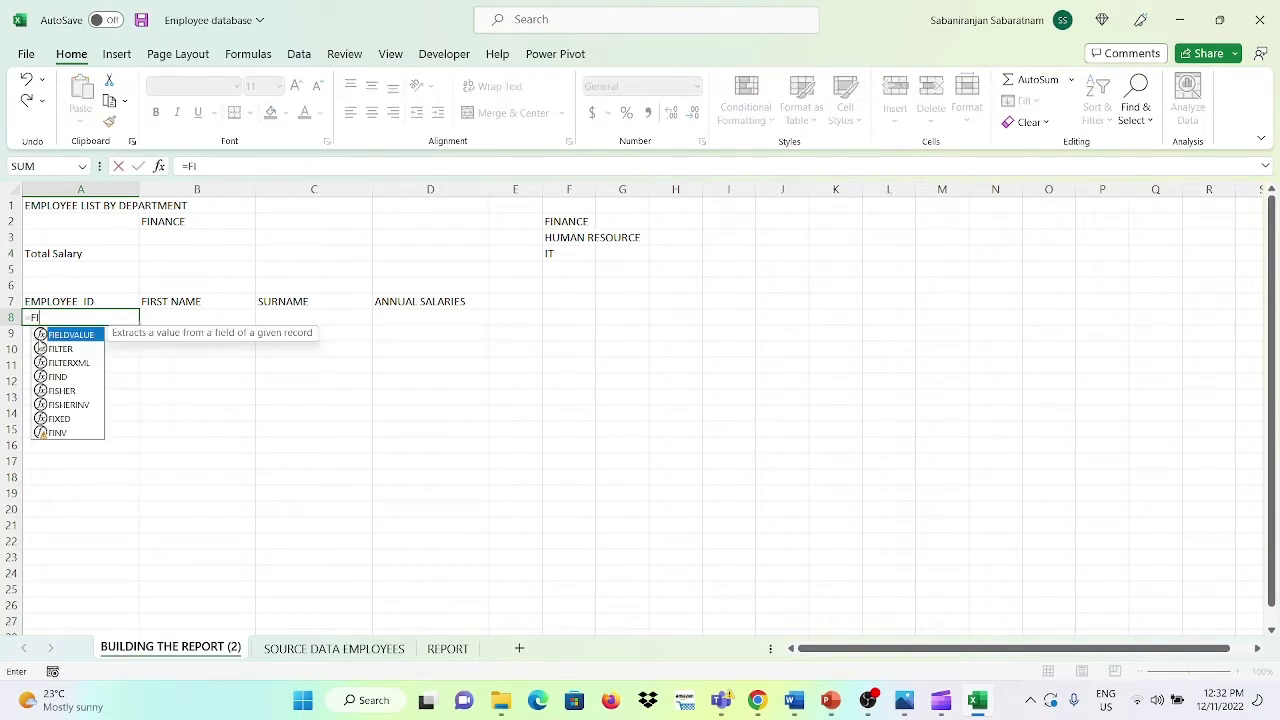
double_click(52, 349)
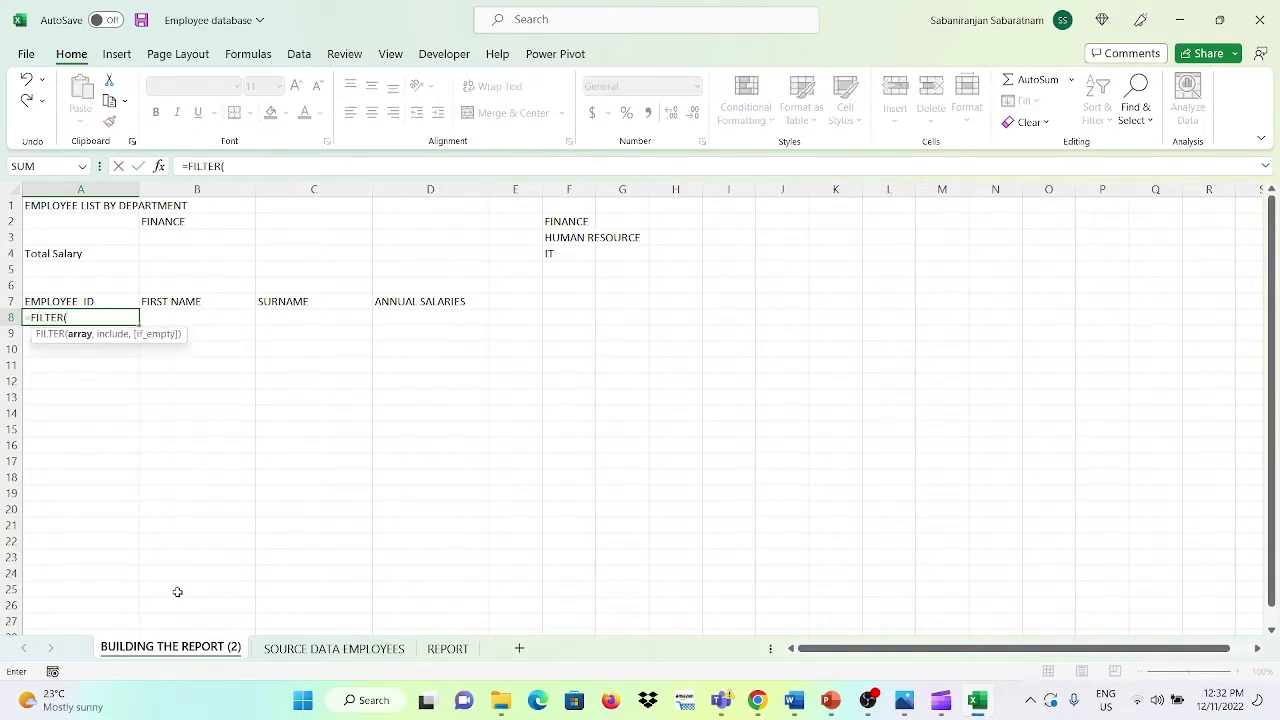
left_click(280, 649)
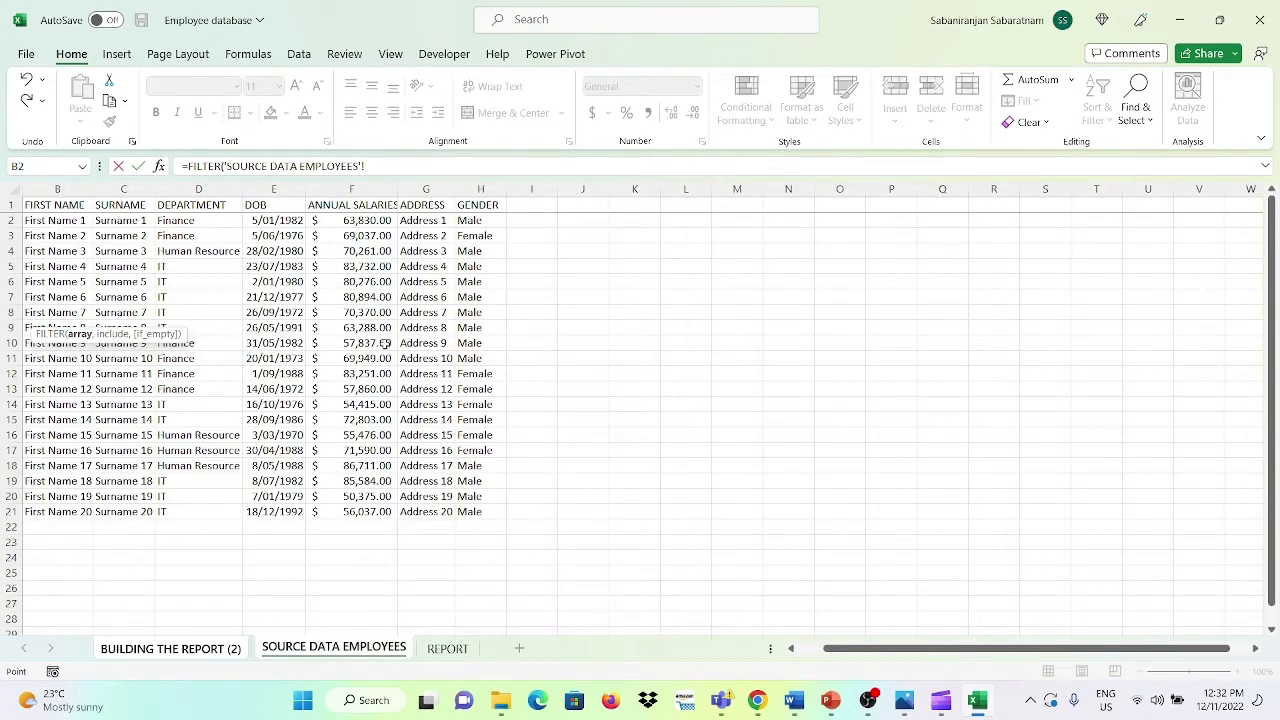
left_click(812, 649)
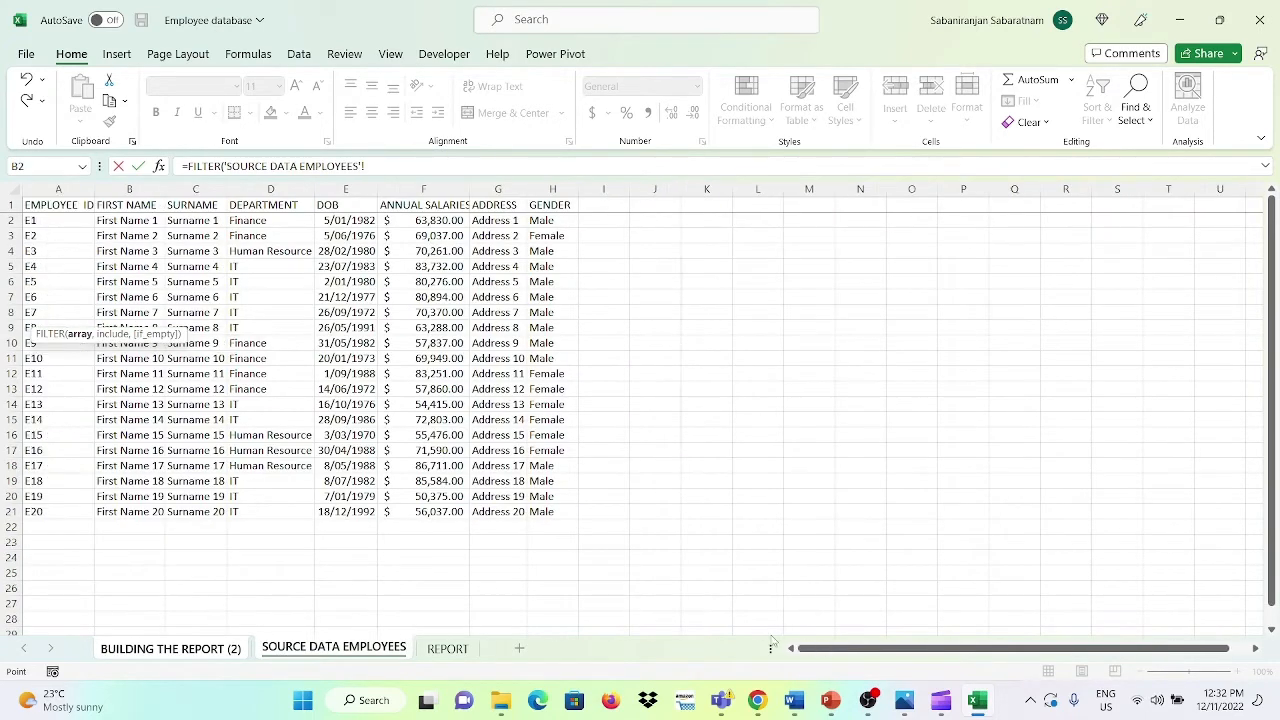
left_click_drag(63, 225, 67, 515)
type(",")
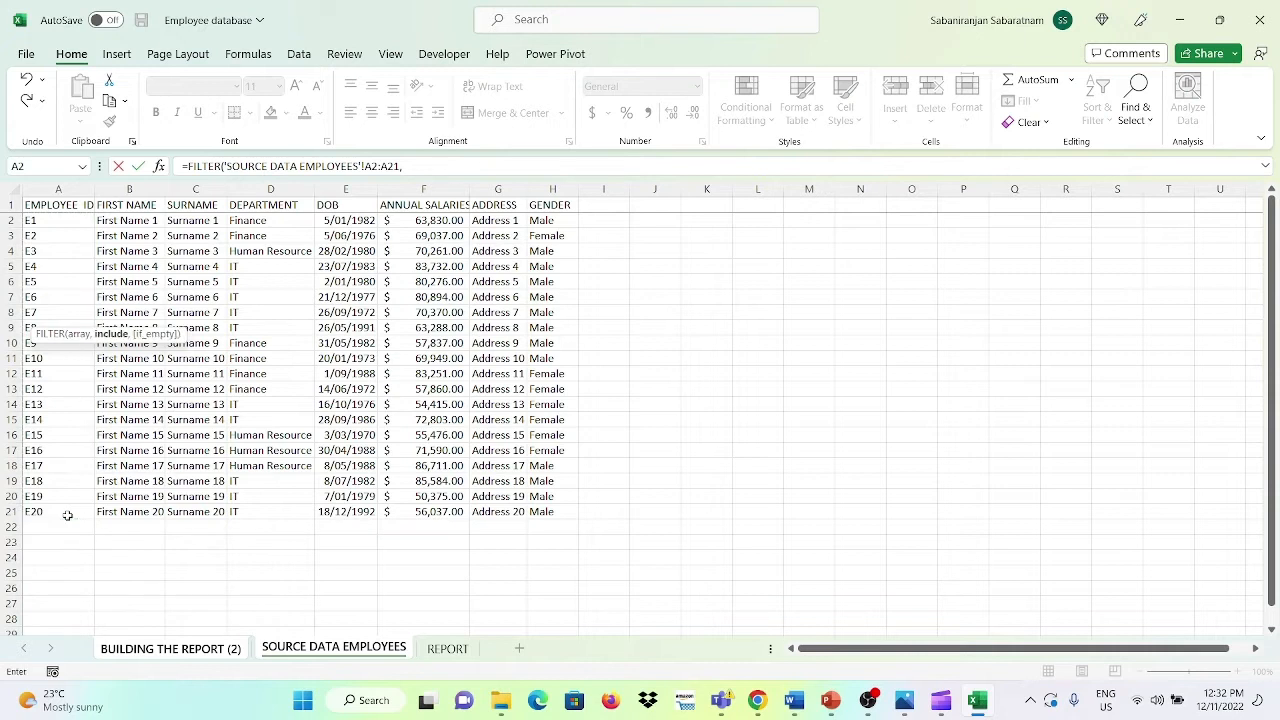
left_click(277, 230)
left_click_drag(277, 220, 256, 511)
type("=")
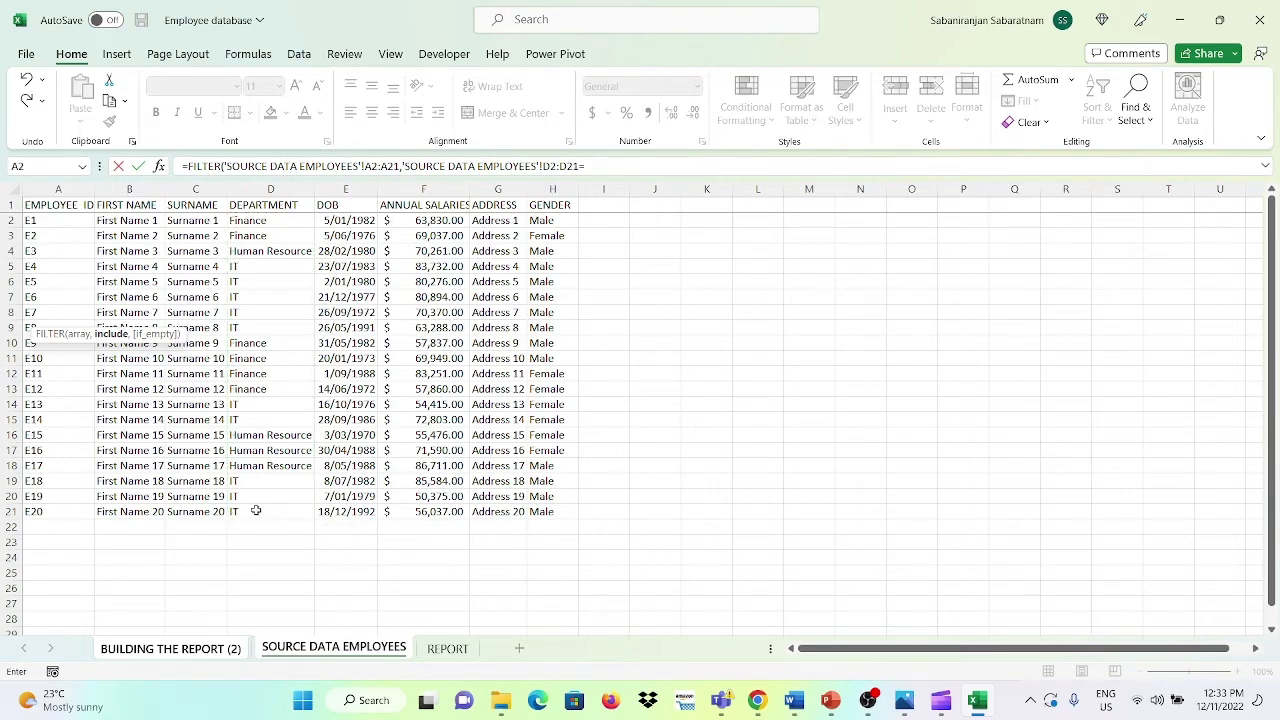
left_click(170, 648)
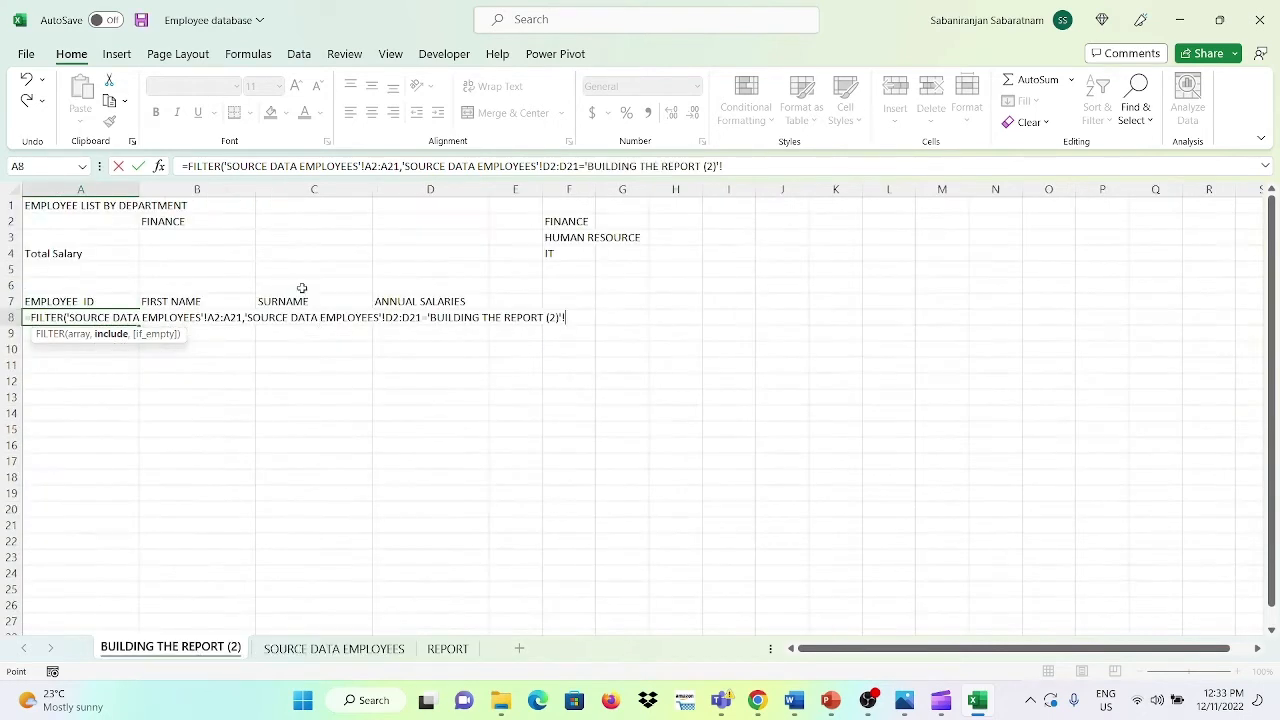
left_click(185, 226)
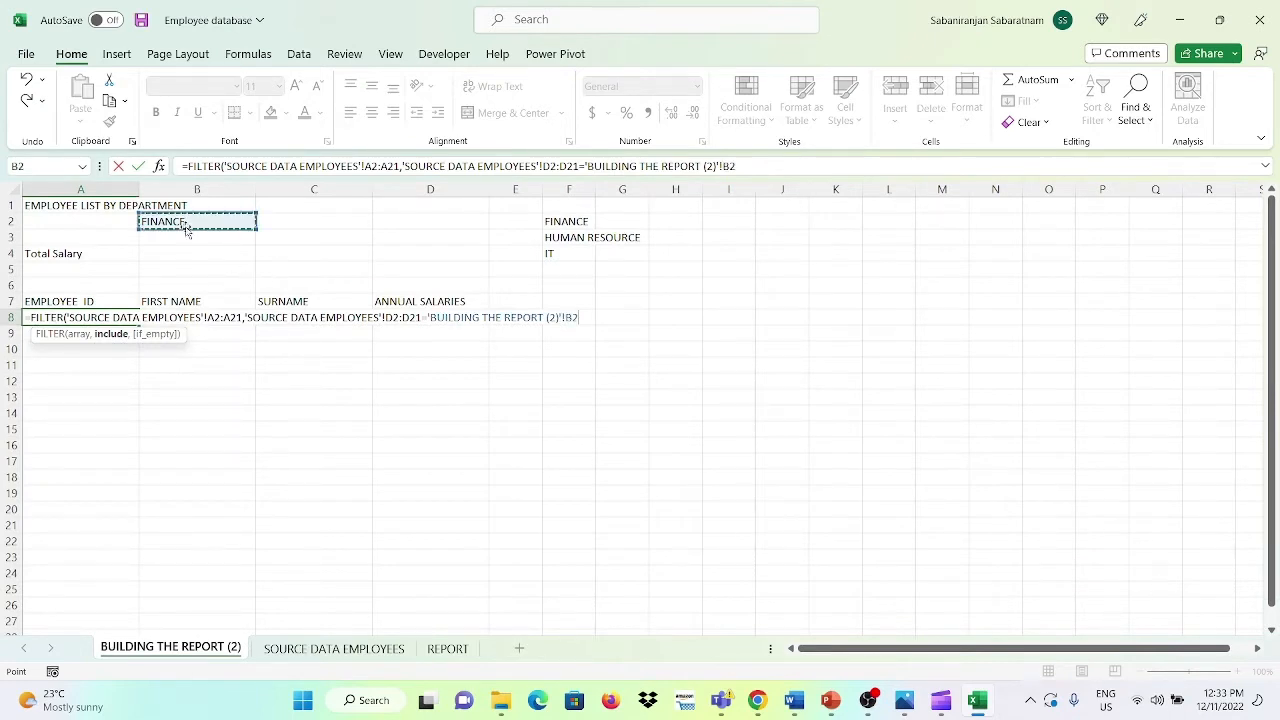
key("Return")
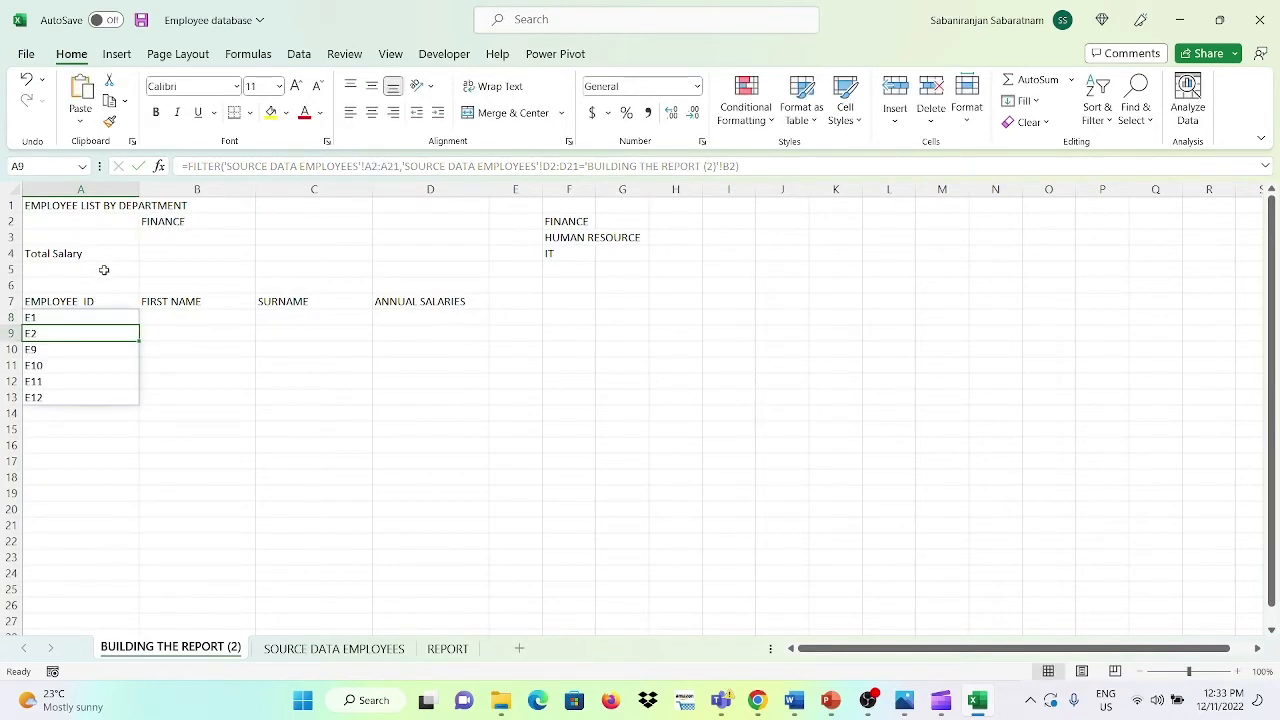
- Choose a different department from the drop-down list in B2 to test the employee ID filter
left_click(77, 315)
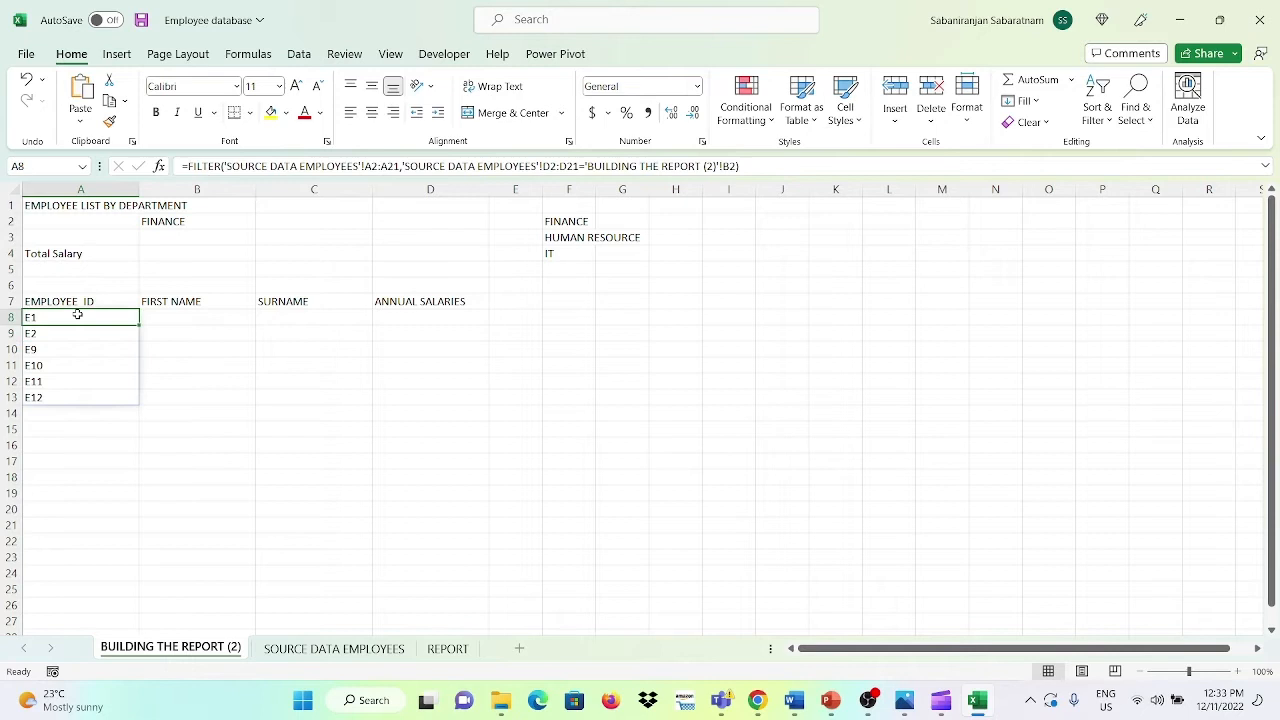
left_click(210, 220)
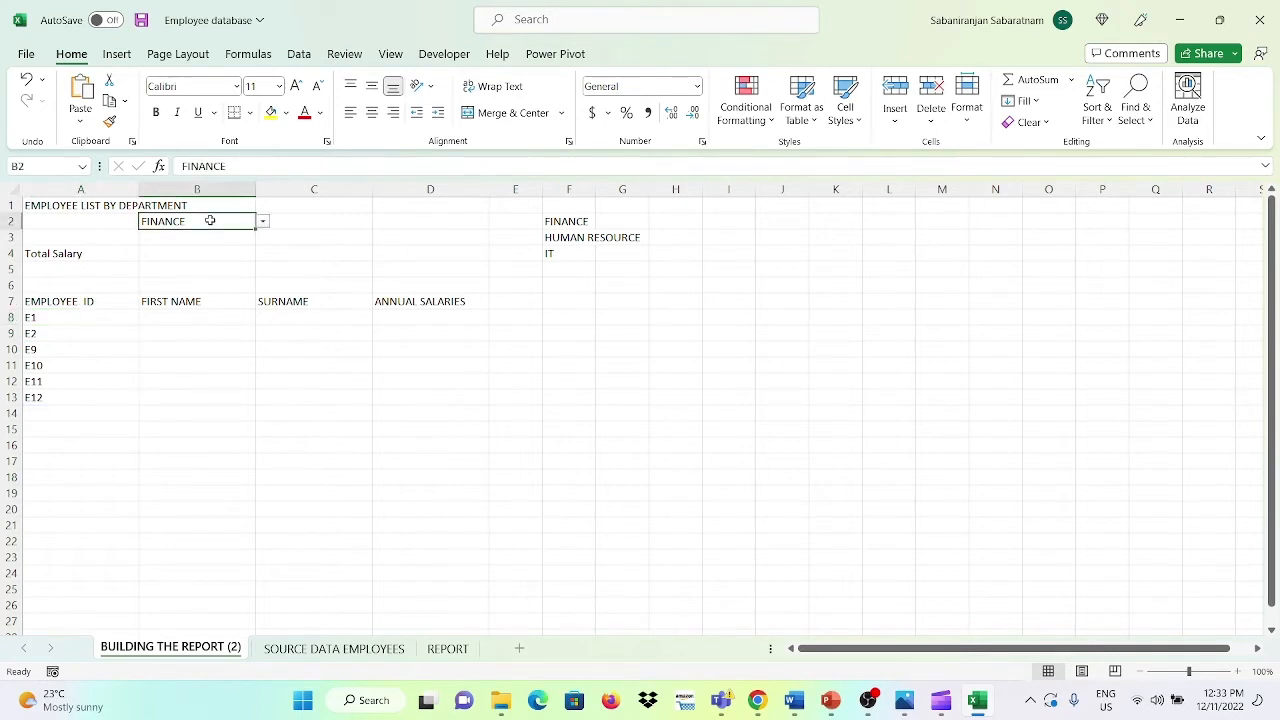
left_click(262, 230)
left_click(223, 218)
left_click(262, 221)
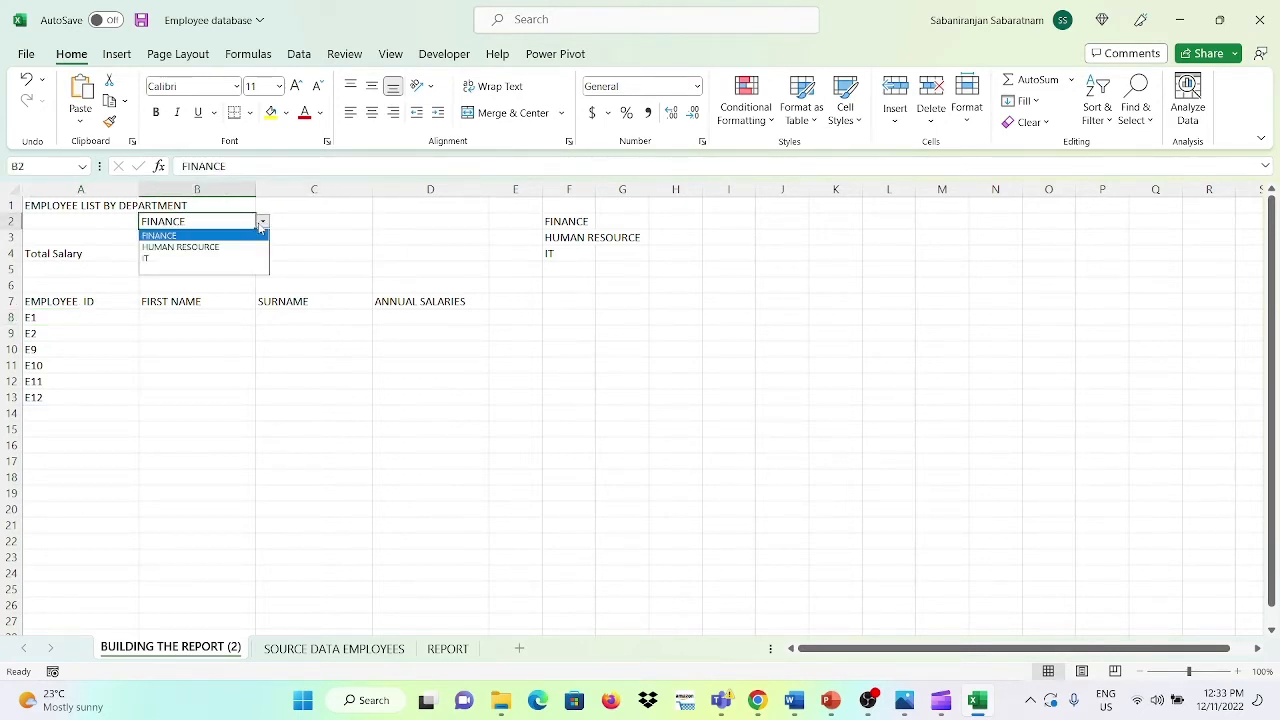
left_click(203, 258)
left_click(84, 333)
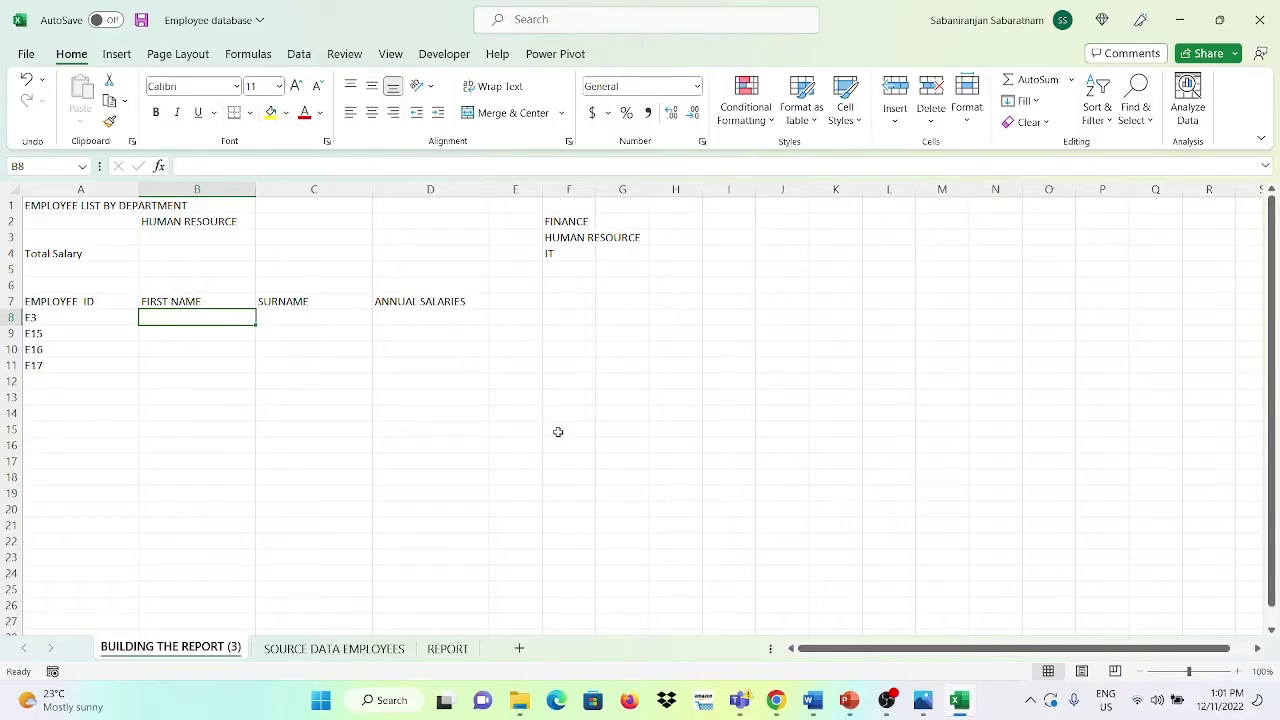
- Start an XLOOKUP formula in B8 with the absolute spilled employee ID range $A$8# as its lookup value
type("=X")
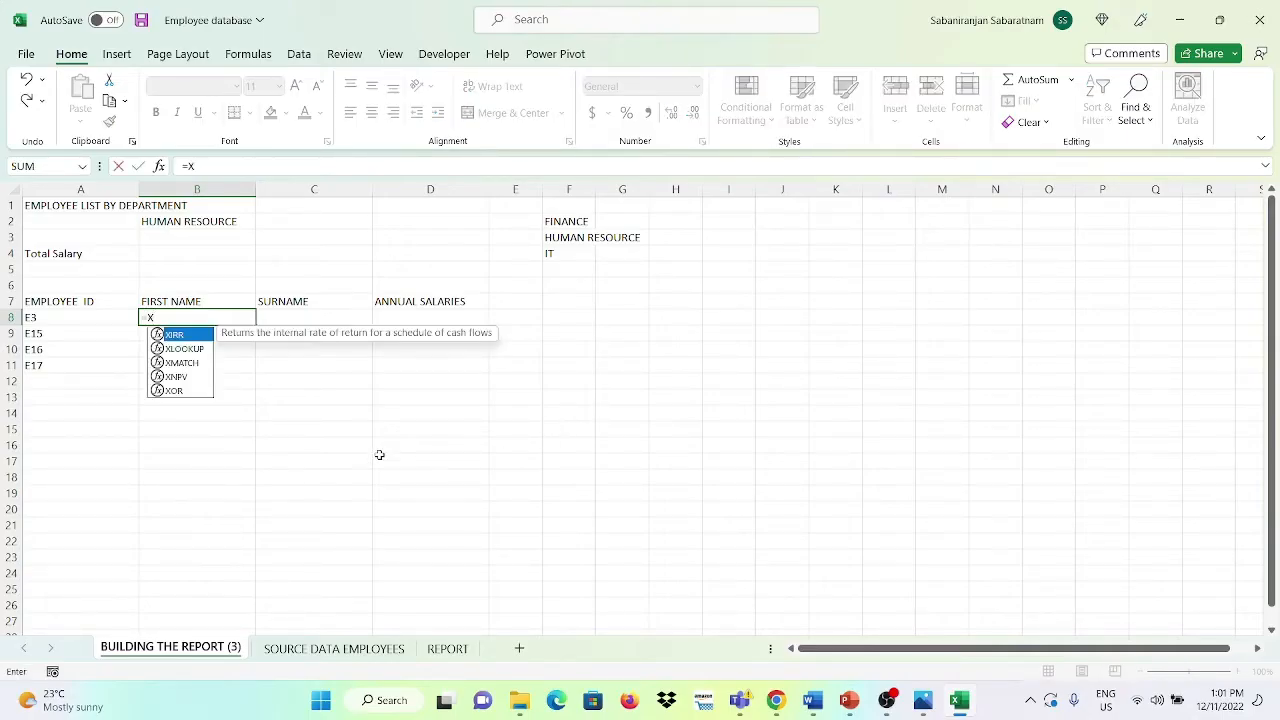
double_click(200, 349)
left_click(75, 322)
left_click_drag(75, 325, 72, 366)
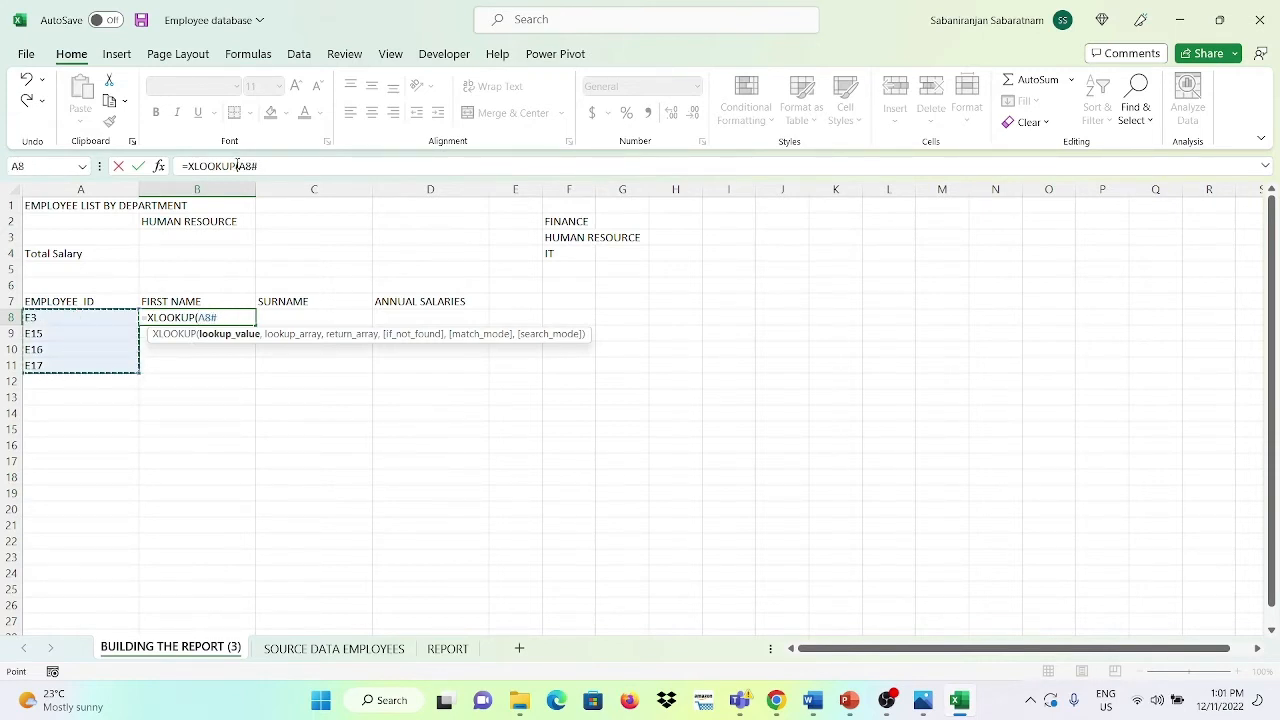
left_click_drag(237, 165, 260, 166)
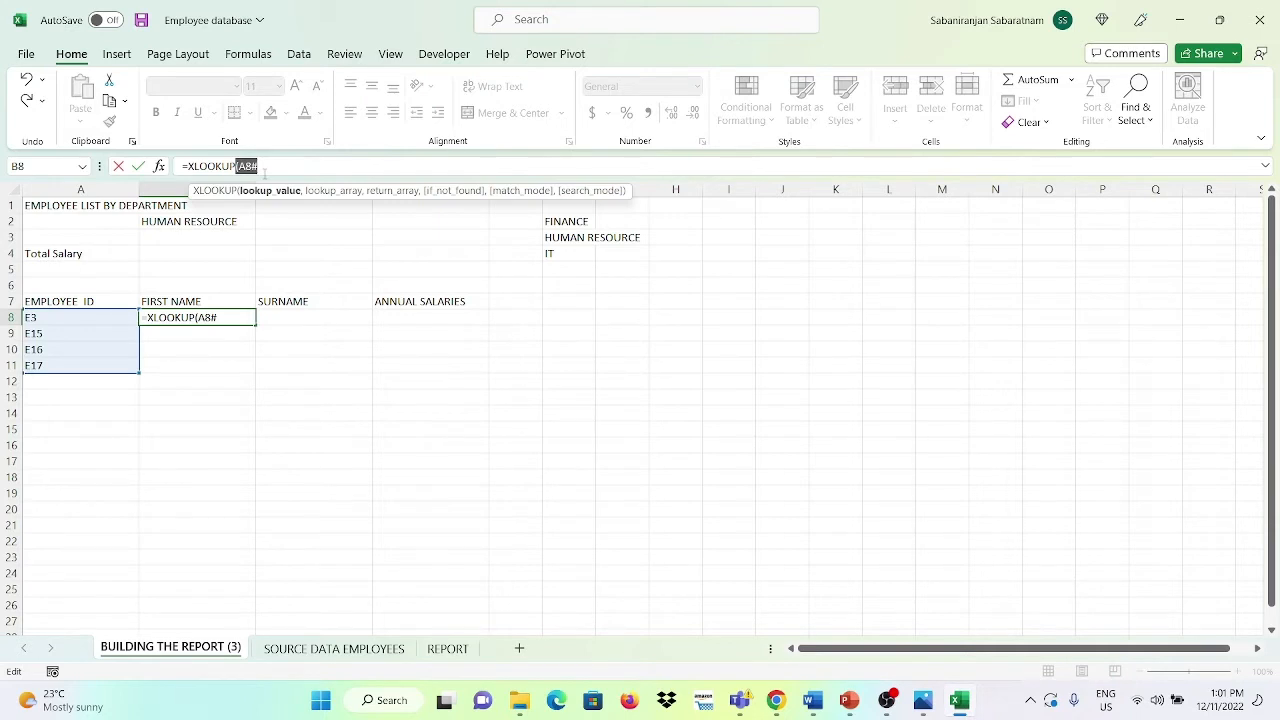
left_click(265, 171)
double_click(256, 166)
key("F4")
left_click(275, 166)
type(",")
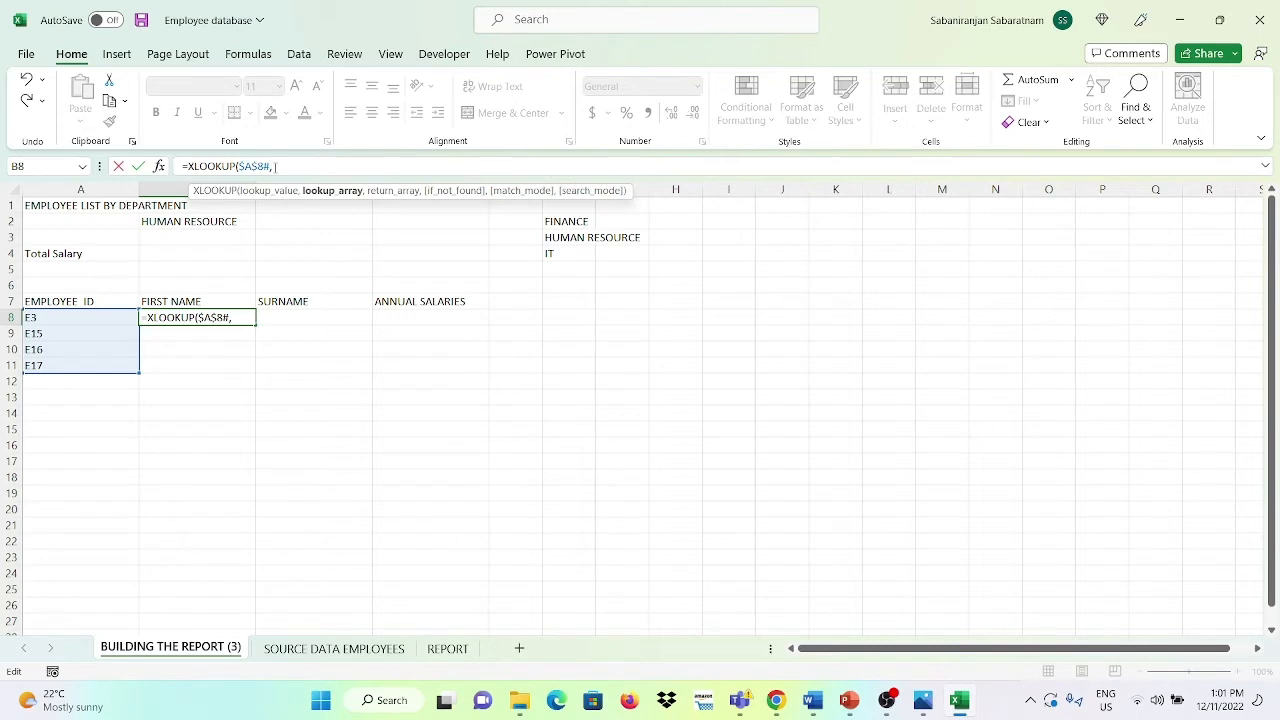
- Set the XLOOKUP's lookup array to the absolute range $A$1:$A$21 on the SOURCE DATA EMPLOYEES sheet
left_click(325, 649)
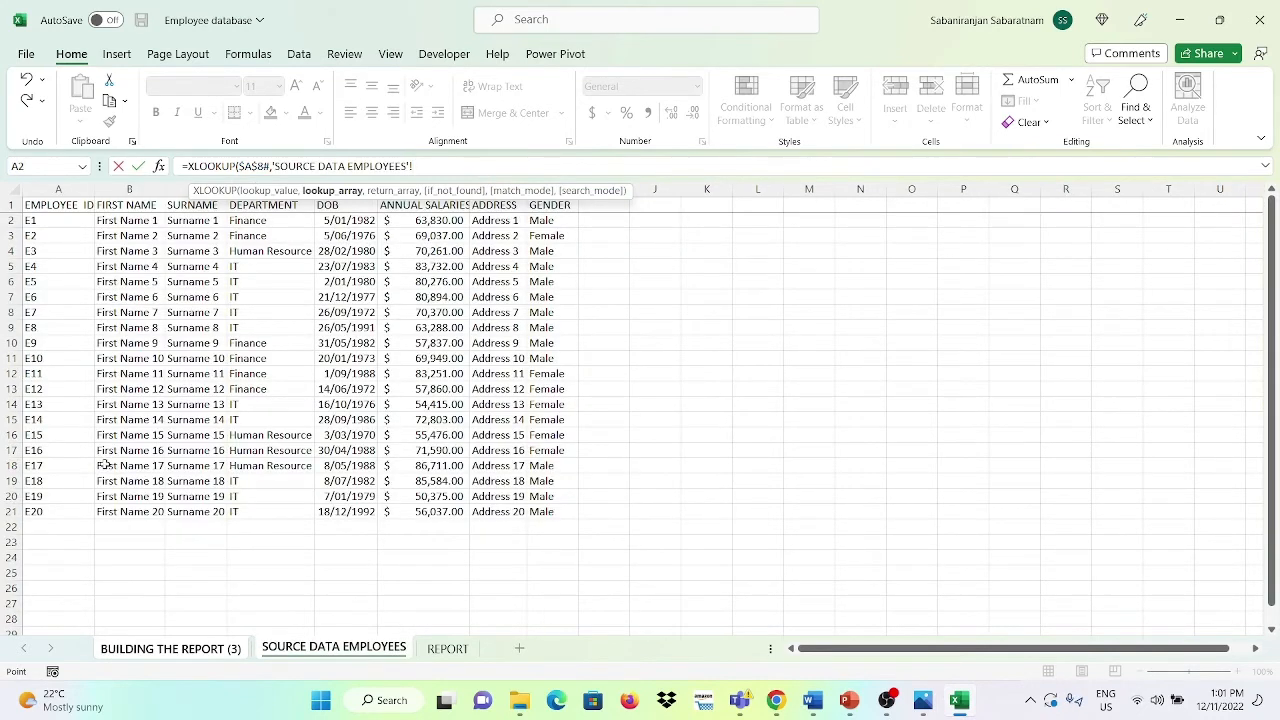
left_click_drag(59, 505, 69, 208)
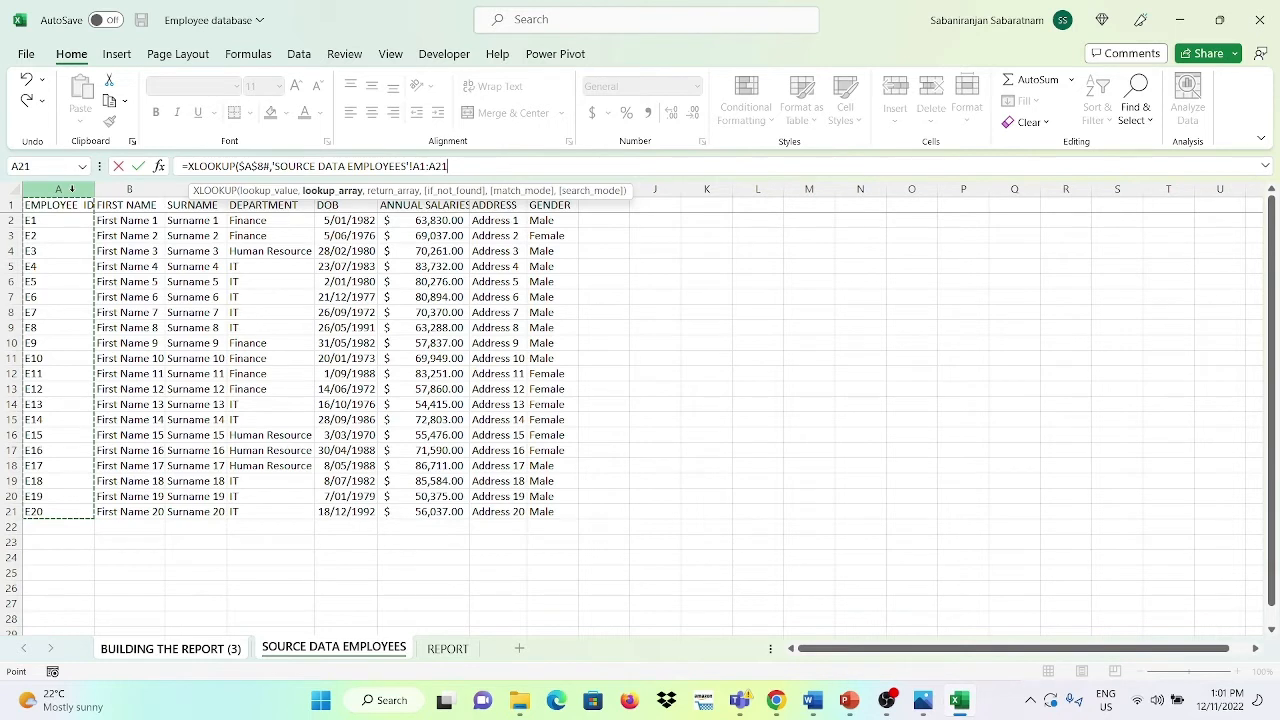
key("F4")
type(",")
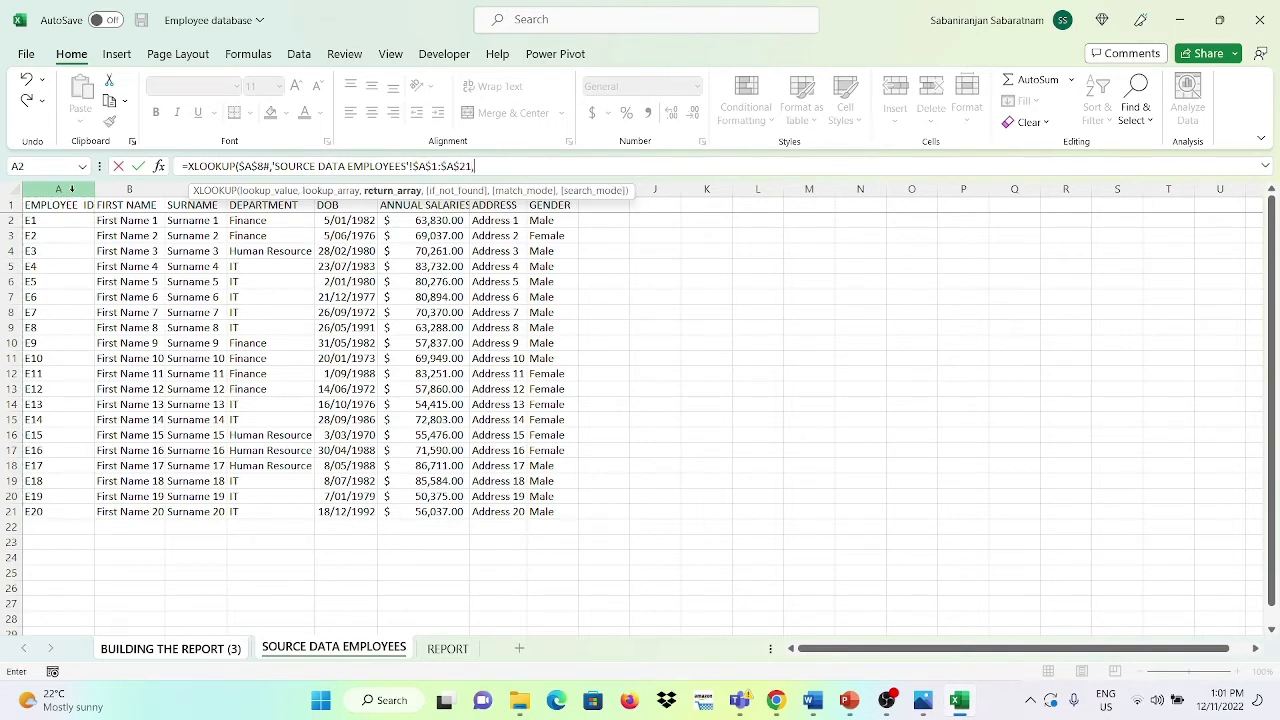
- Nest a second XLOOKUP as the return array, using the report's FIRST NAME header B7 as its lookup value
type("X")
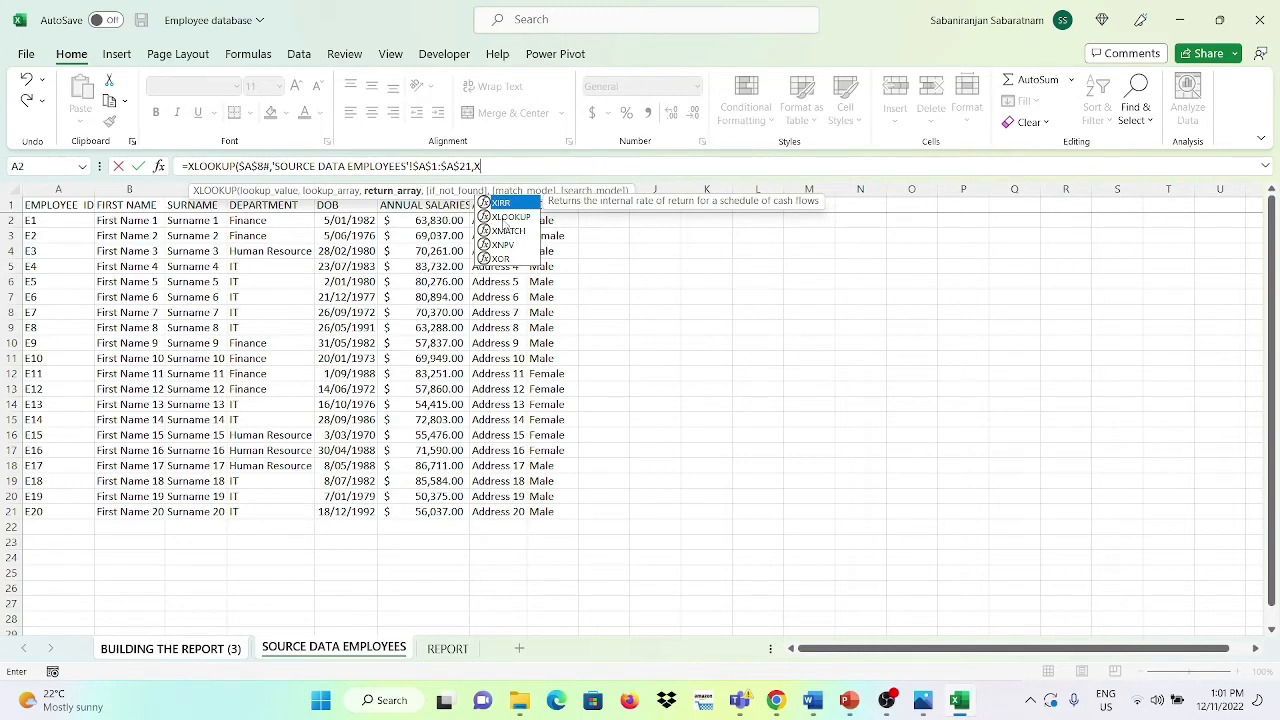
double_click(505, 217)
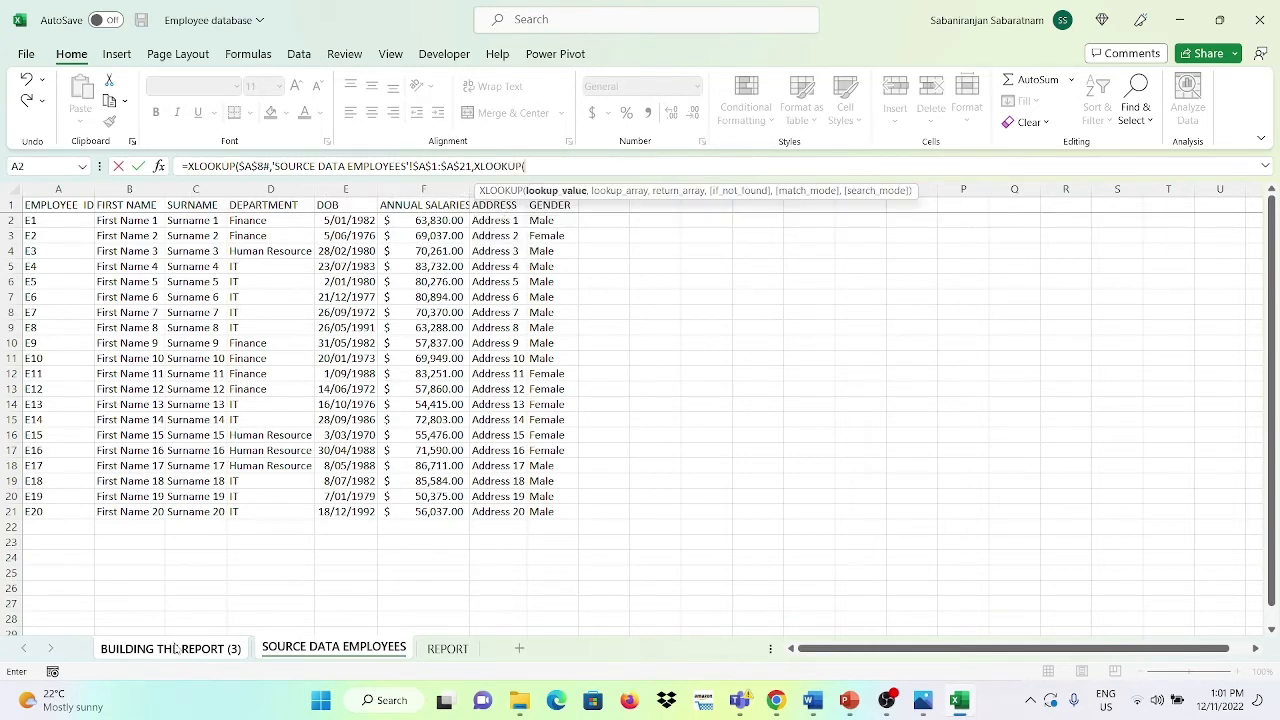
left_click(175, 648)
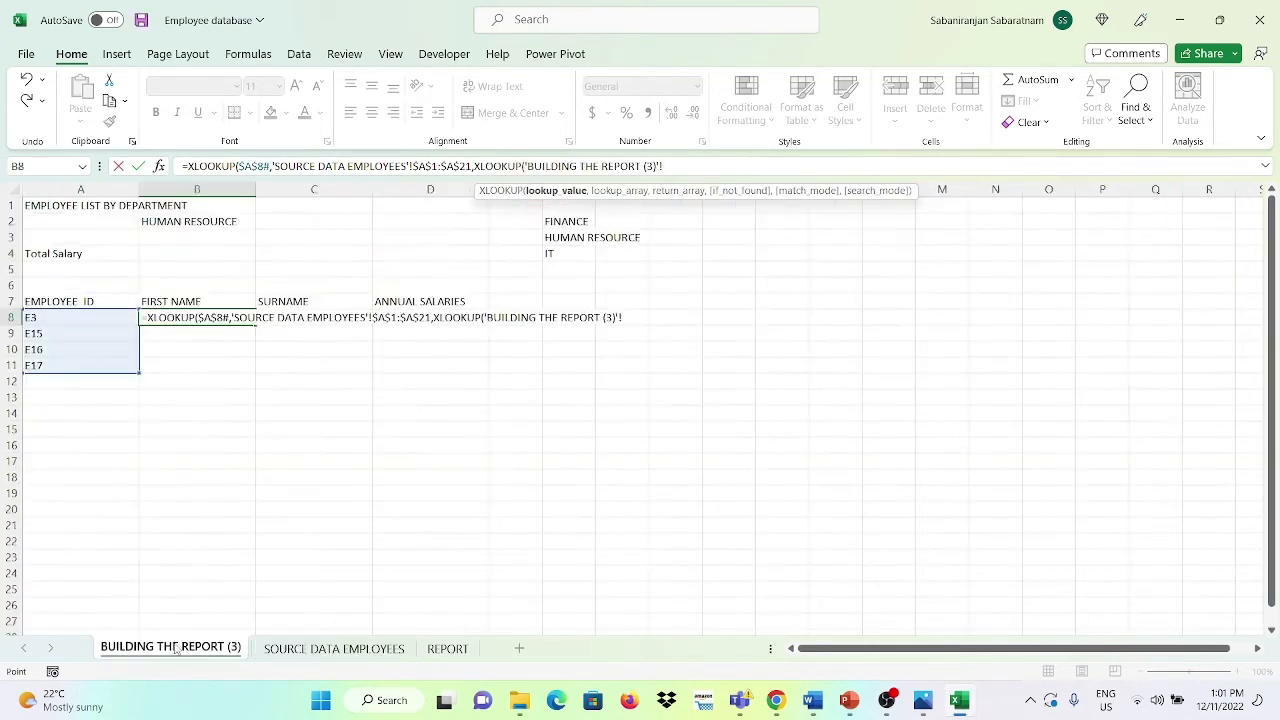
left_click(176, 302)
type(",")
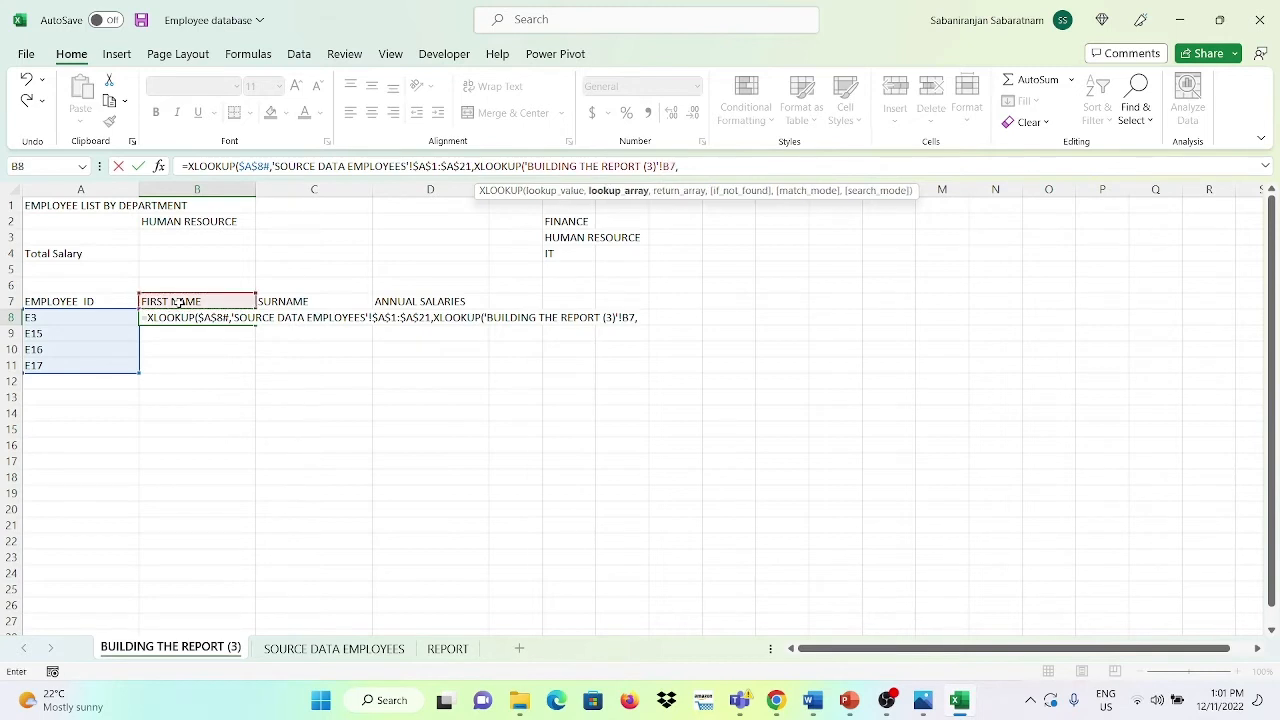
- Complete the nested XLOOKUP with SOURCE DATA EMPLOYEES $A$1:$H$1 as lookup array and $A$1:$H$21 as return array, and enter the formula
left_click(352, 649)
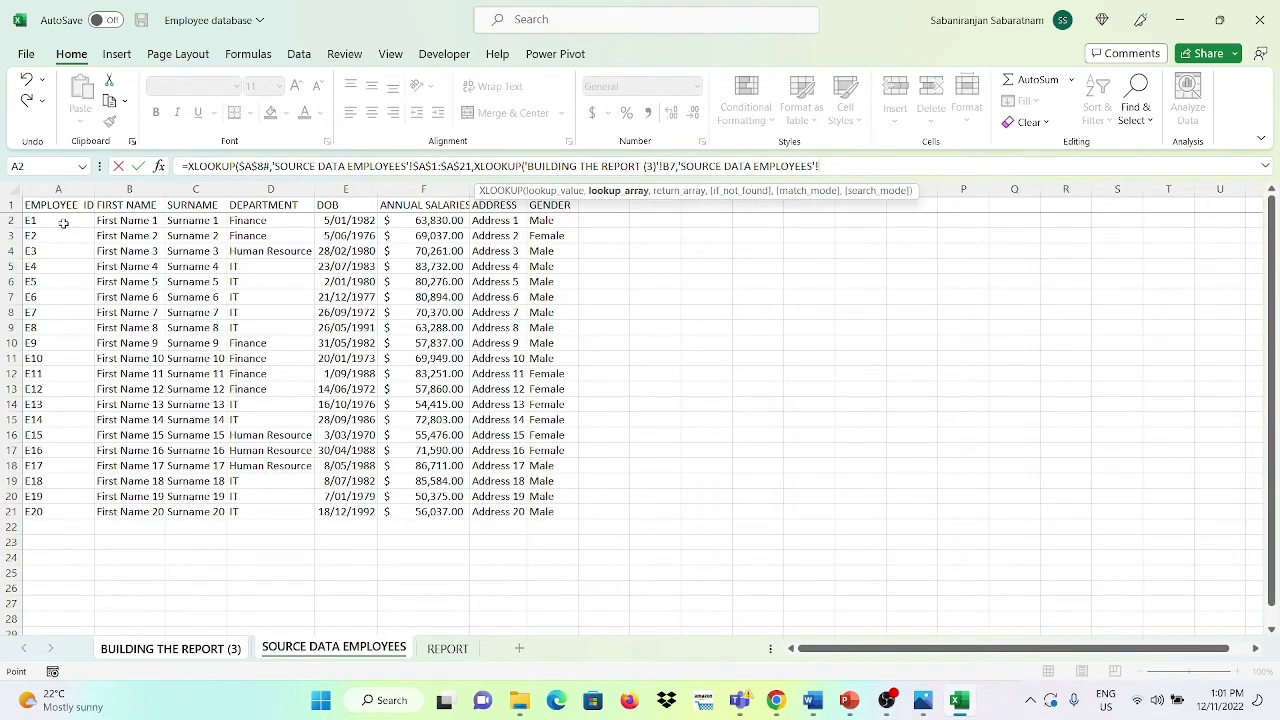
left_click_drag(57, 209, 553, 205)
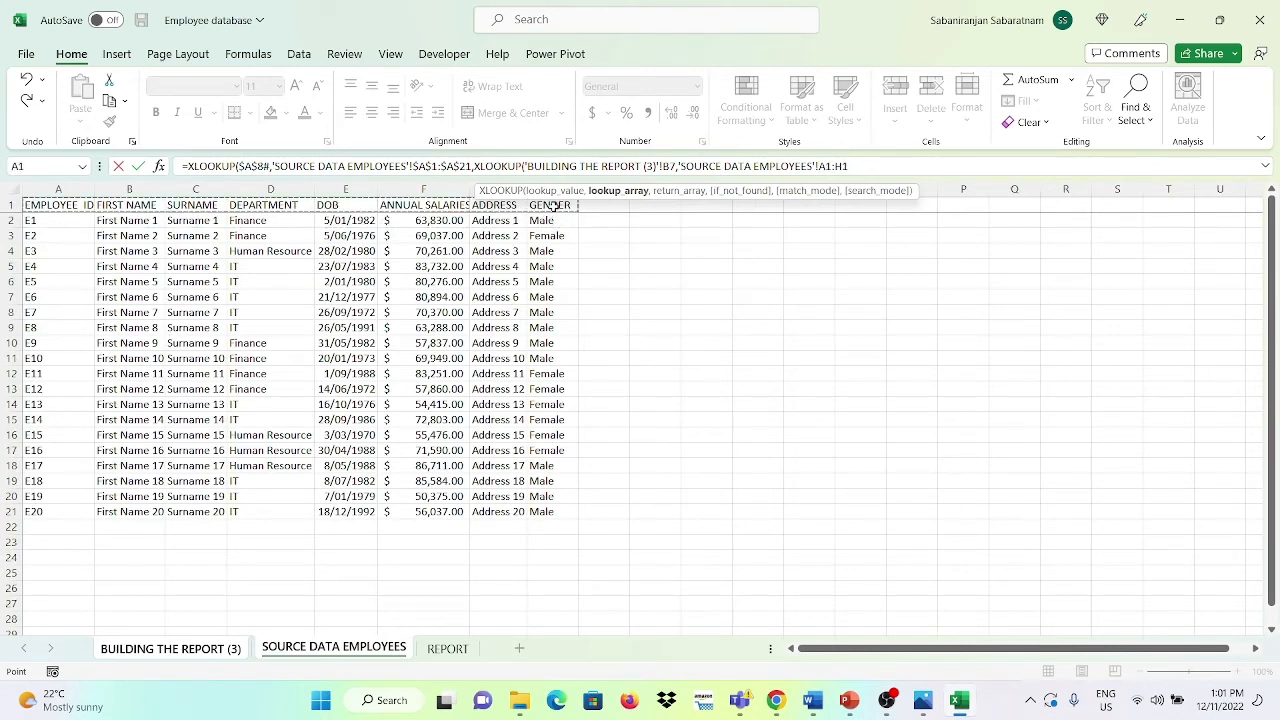
key("F4")
type(",")
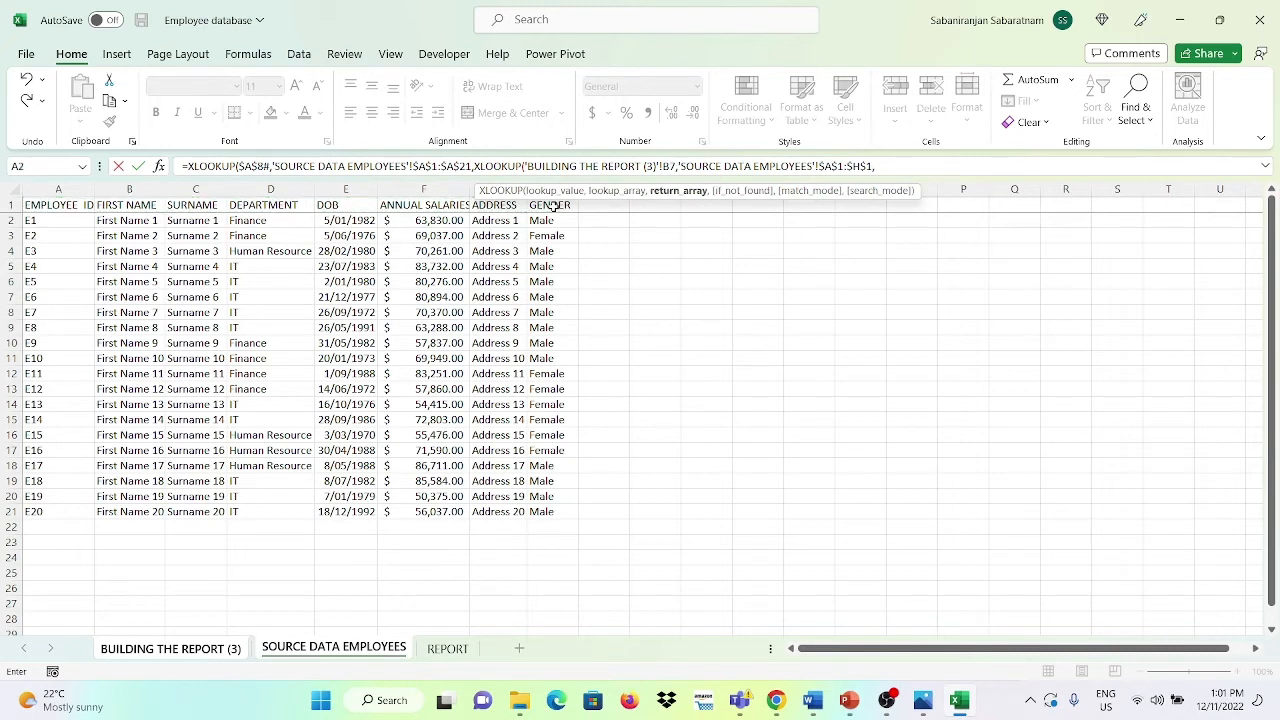
left_click_drag(551, 508, 73, 204)
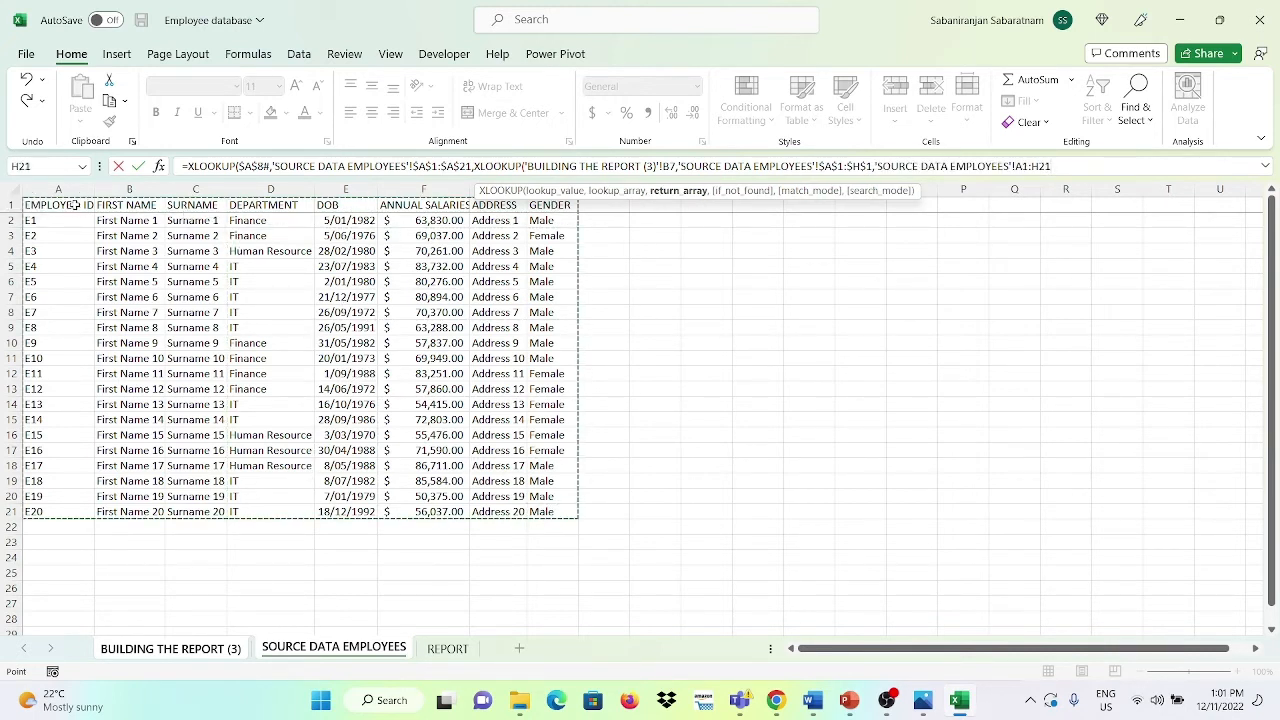
key("F4")
type(")")
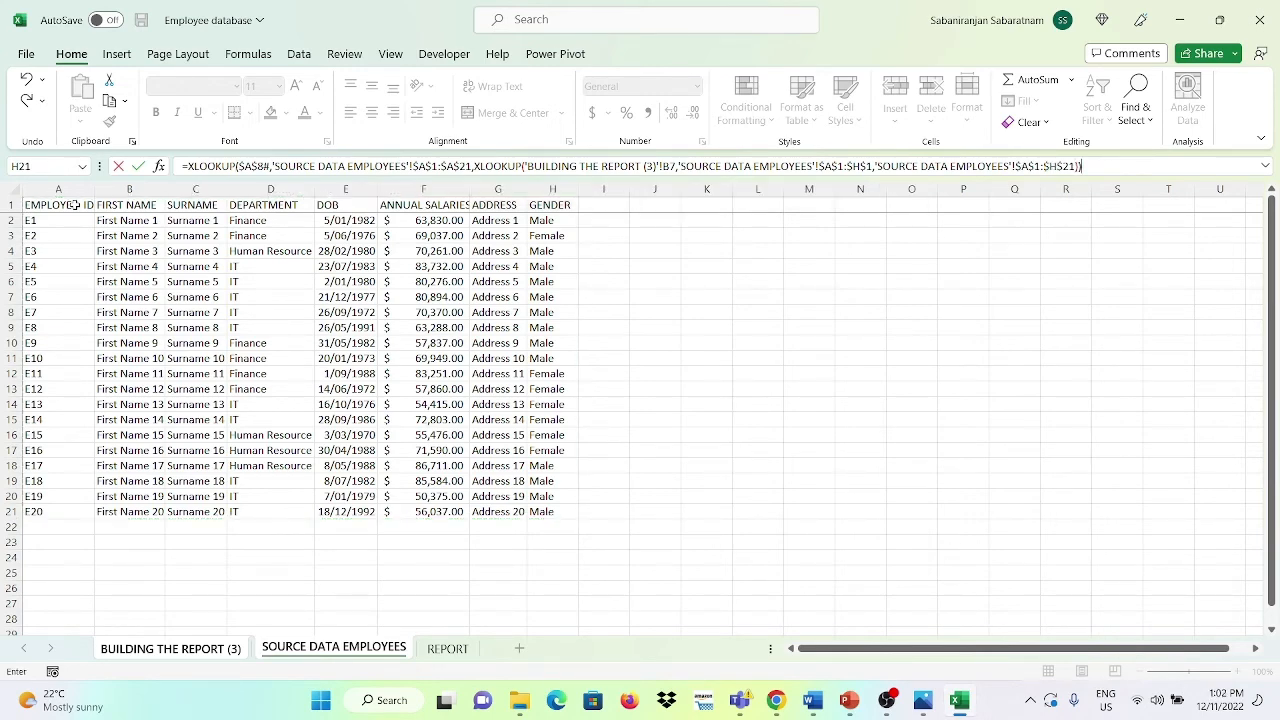
key("Return")
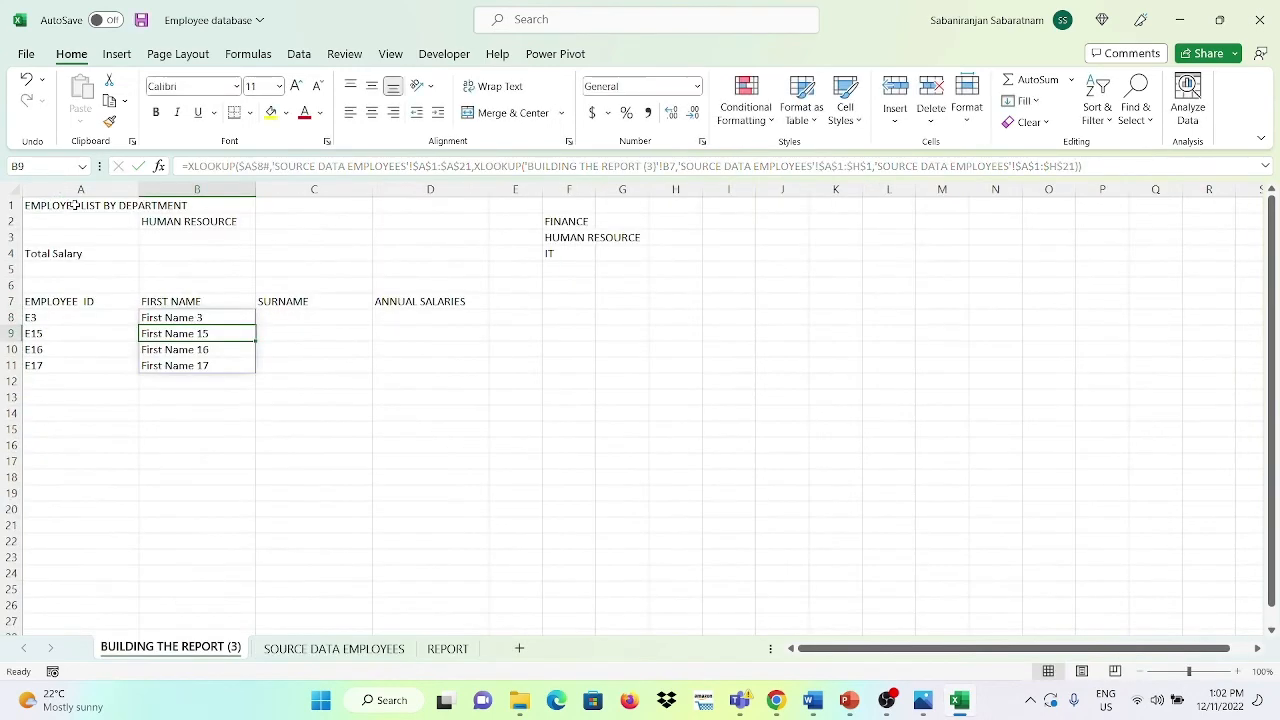
- Fill the B8 formula across to D8 for the SURNAME and ANNUAL SALARIES columns
left_click(243, 317)
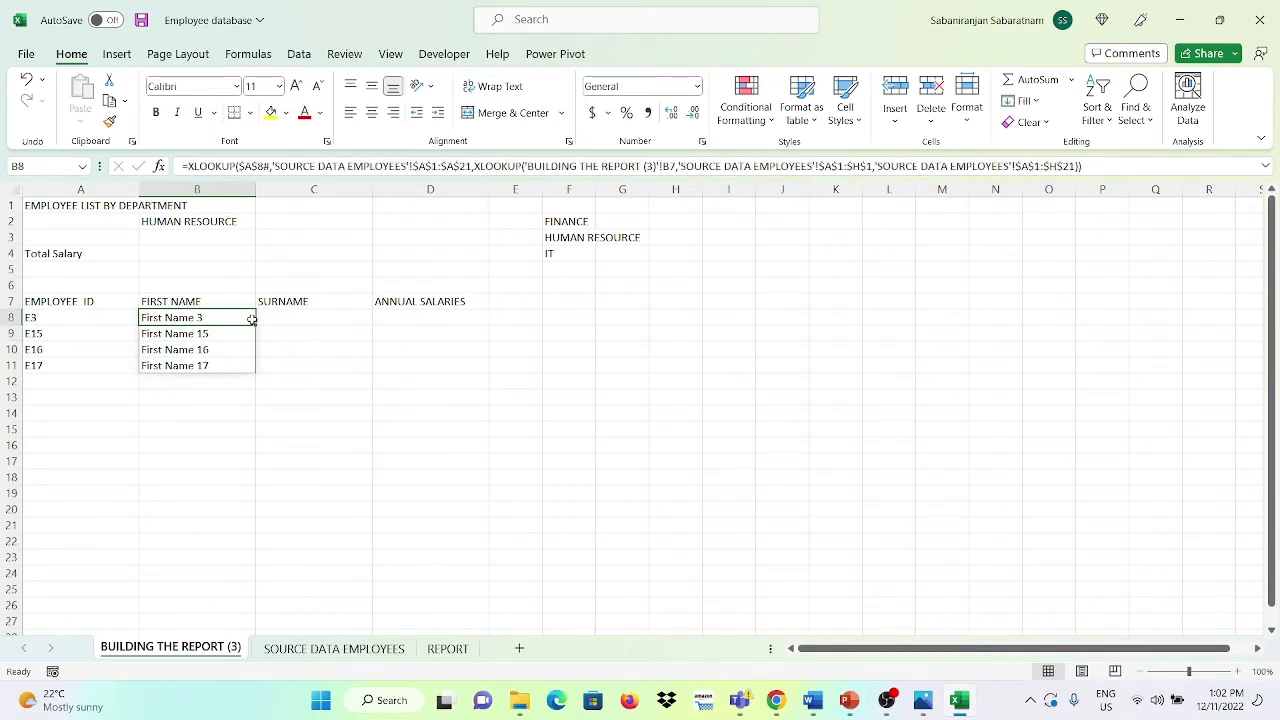
left_click_drag(253, 320, 457, 333)
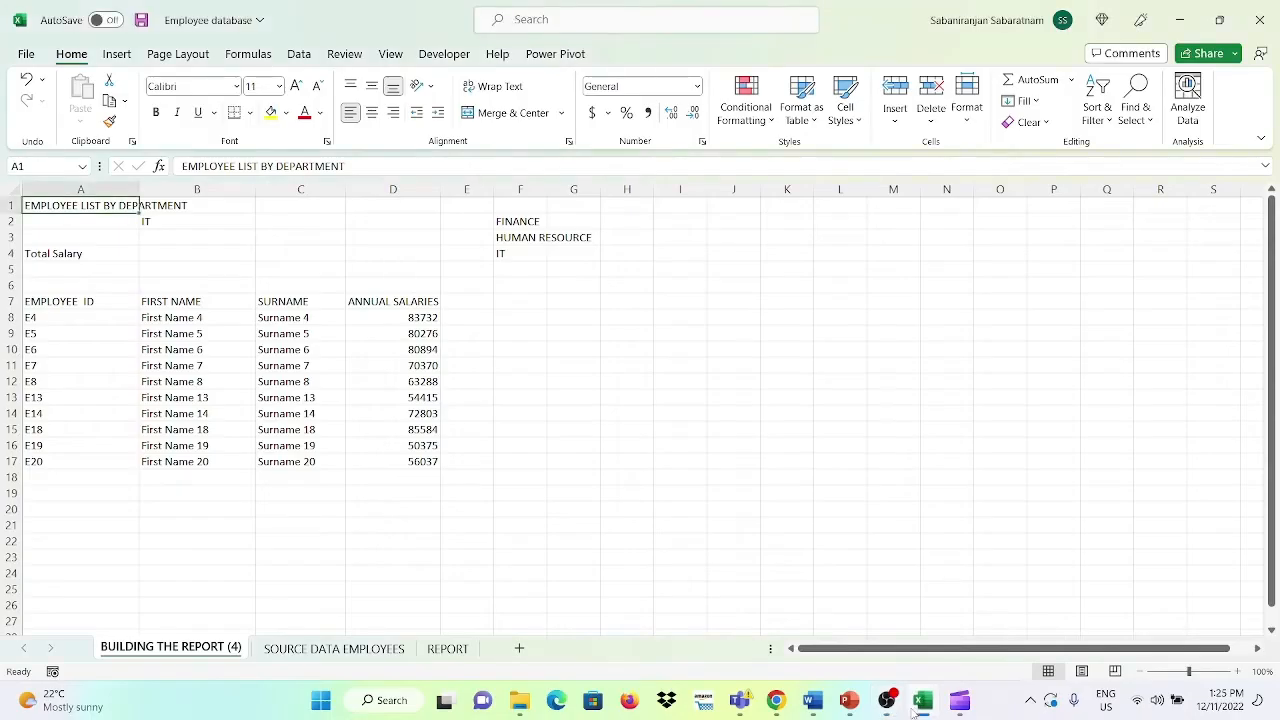
- Enter a SUM formula in D4 that totals the spilled annual salaries range D8#
left_click(393, 250)
type("=")
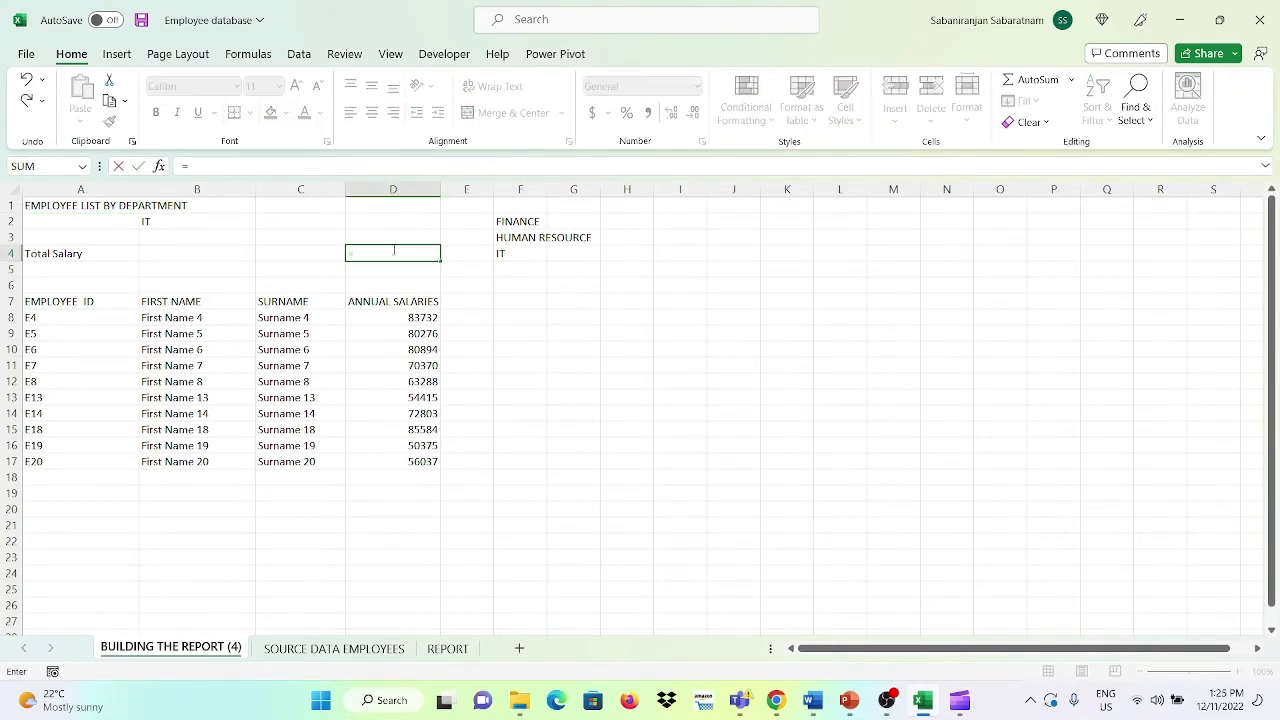
type("SUM(")
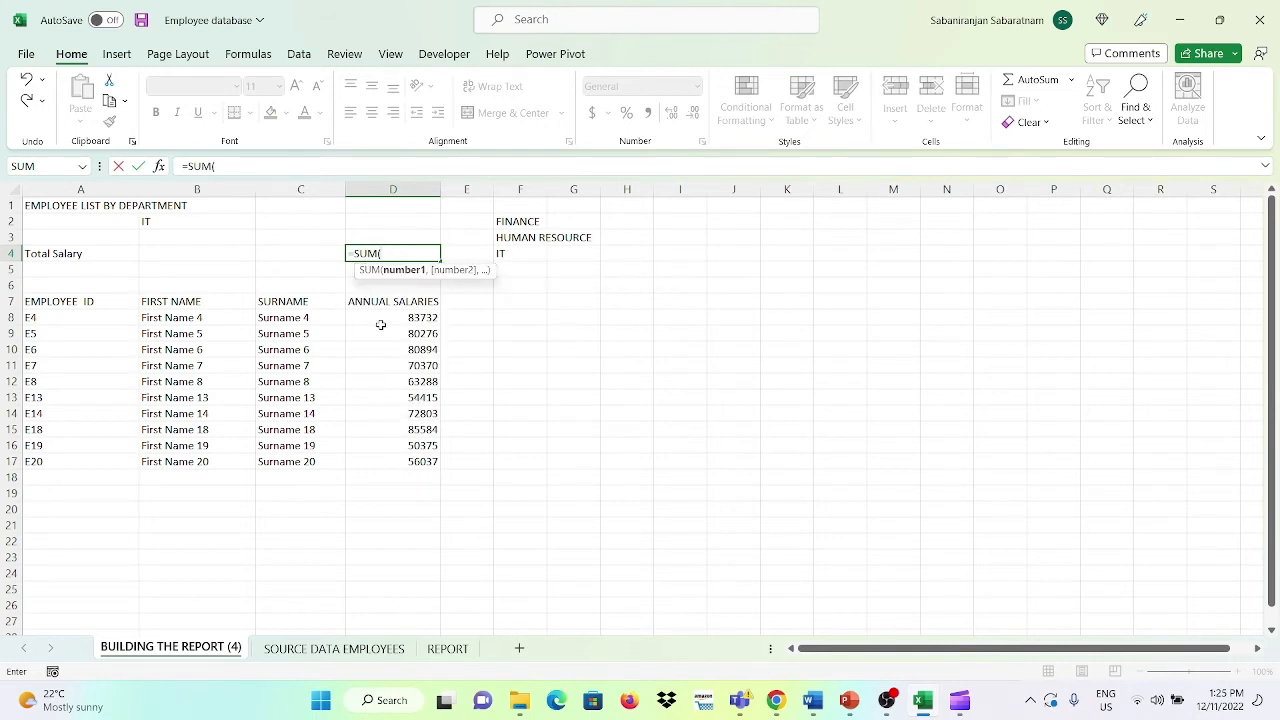
left_click_drag(384, 320, 394, 454)
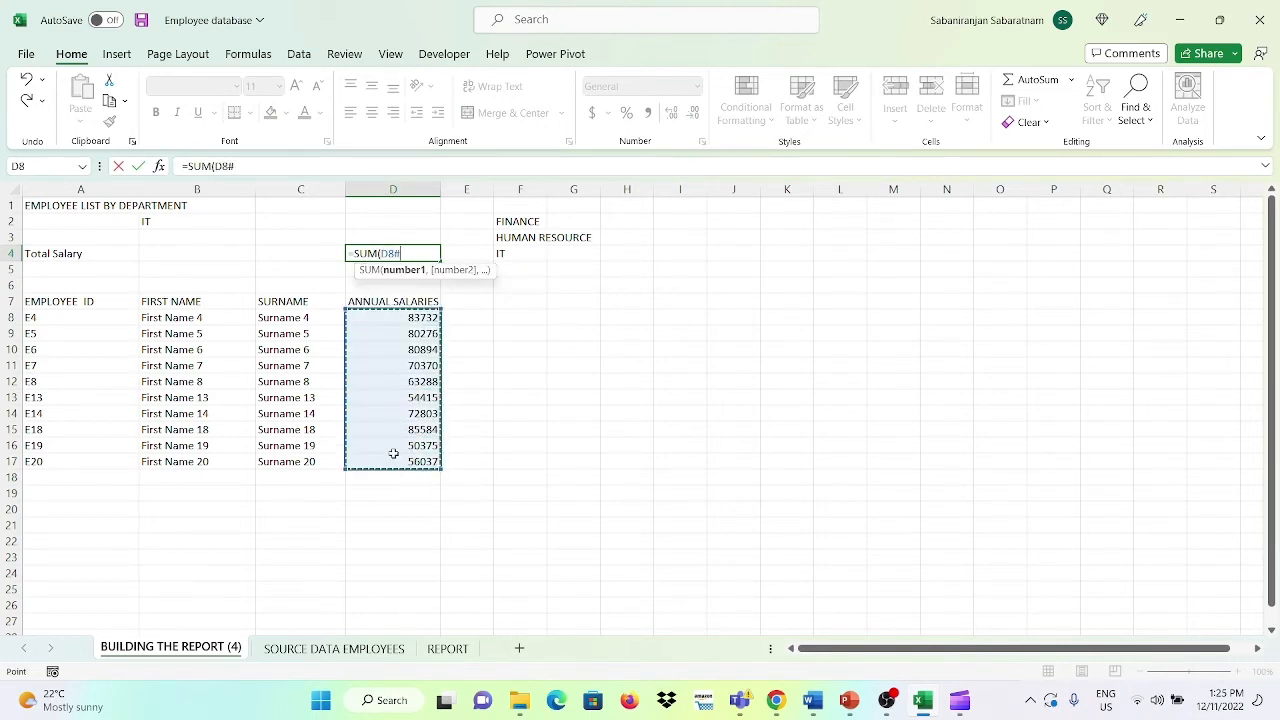
key("Return")
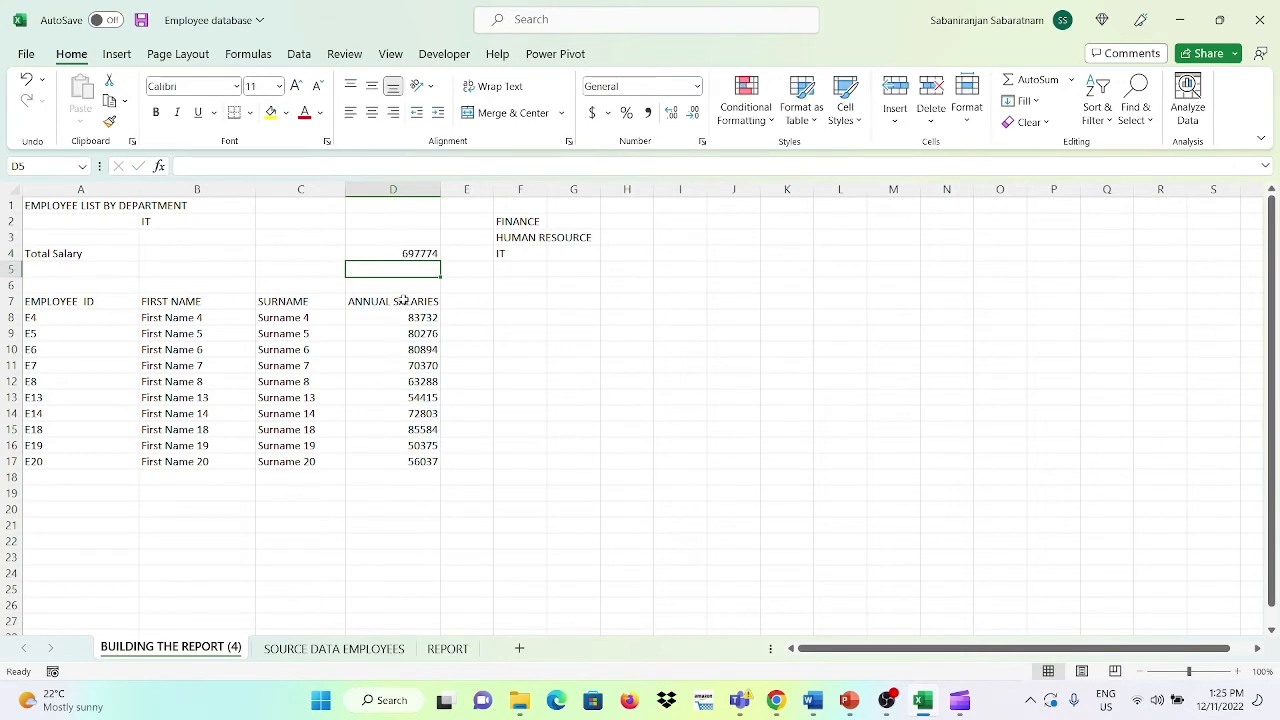
- Format the total salary in D4 as dollar accounting with no decimal places
left_click(592, 113)
left_click(694, 113)
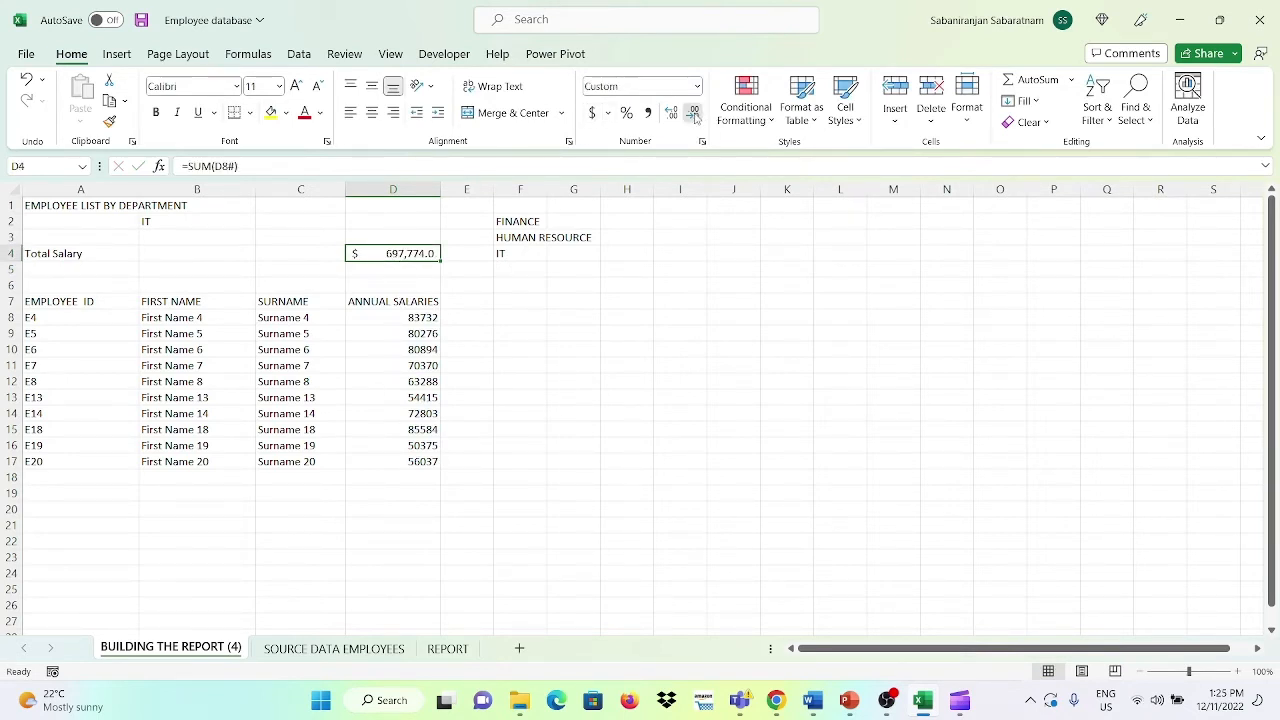
left_click(694, 113)
- Copy the number format of D4 onto the annual salaries column from D8 down to D21
left_click(108, 122)
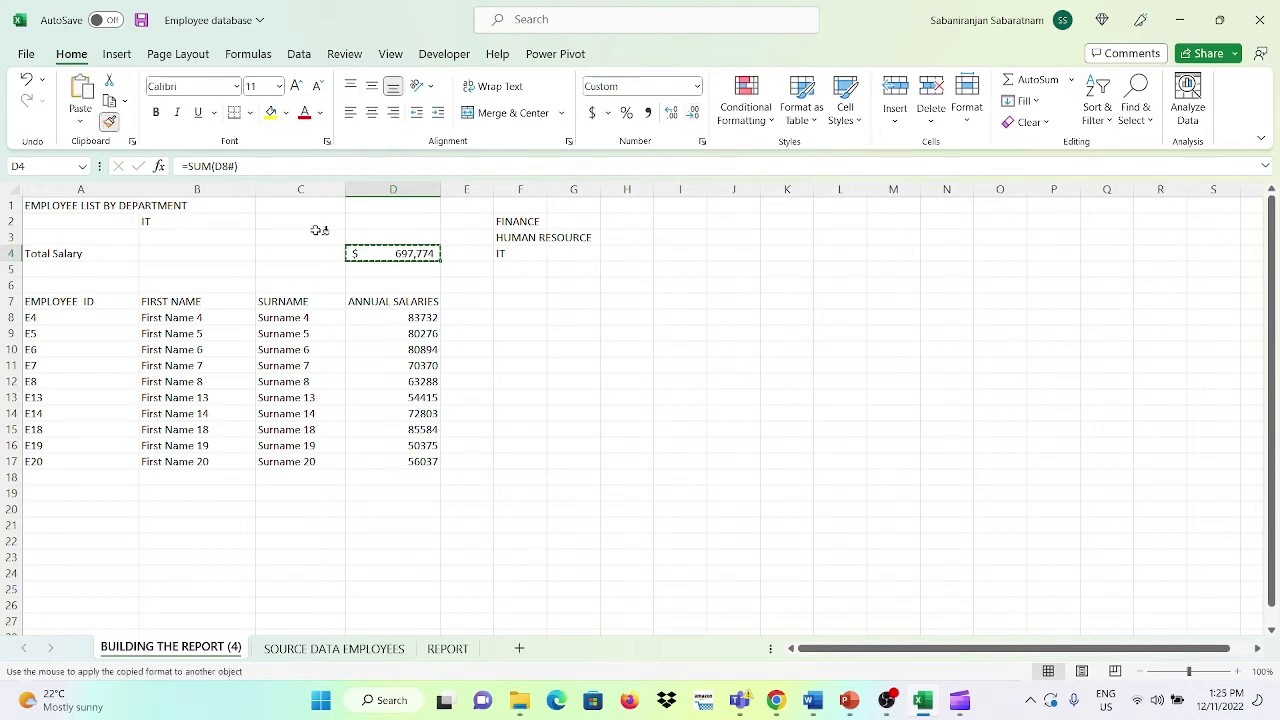
left_click_drag(380, 318, 397, 527)
left_click(391, 321)
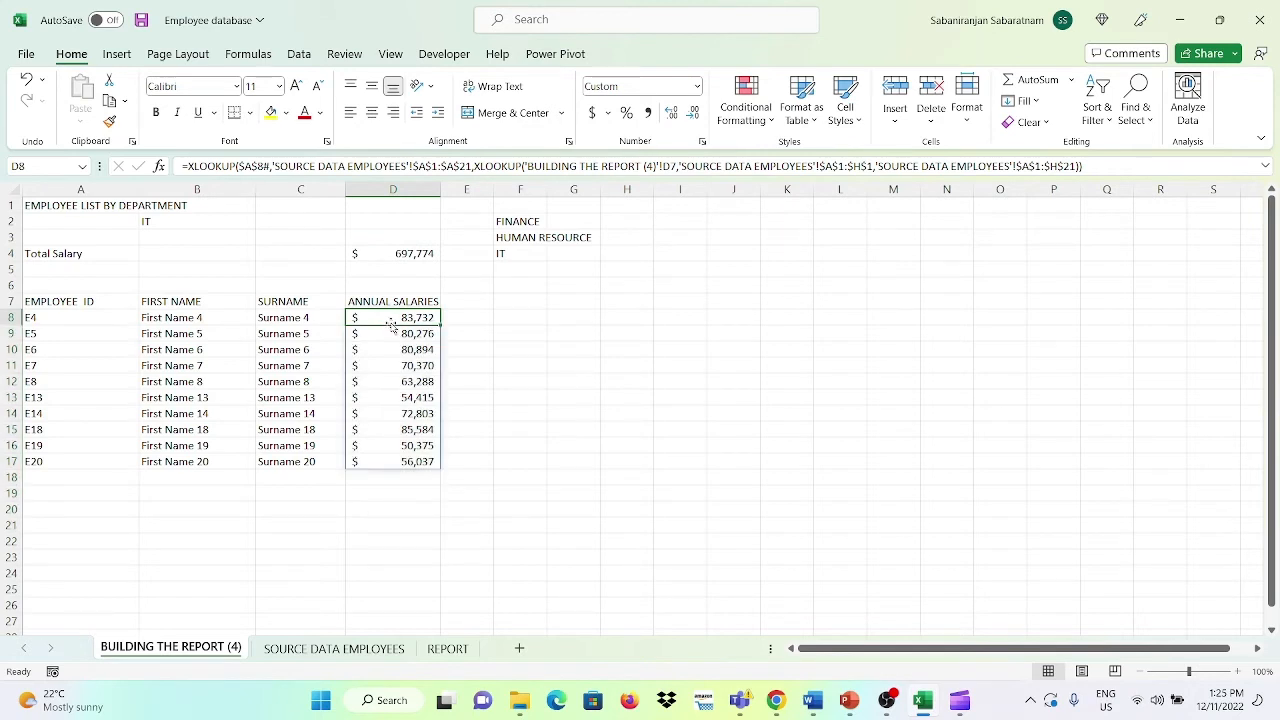
- Make the Total Salary label in A4 bold
left_click(64, 250)
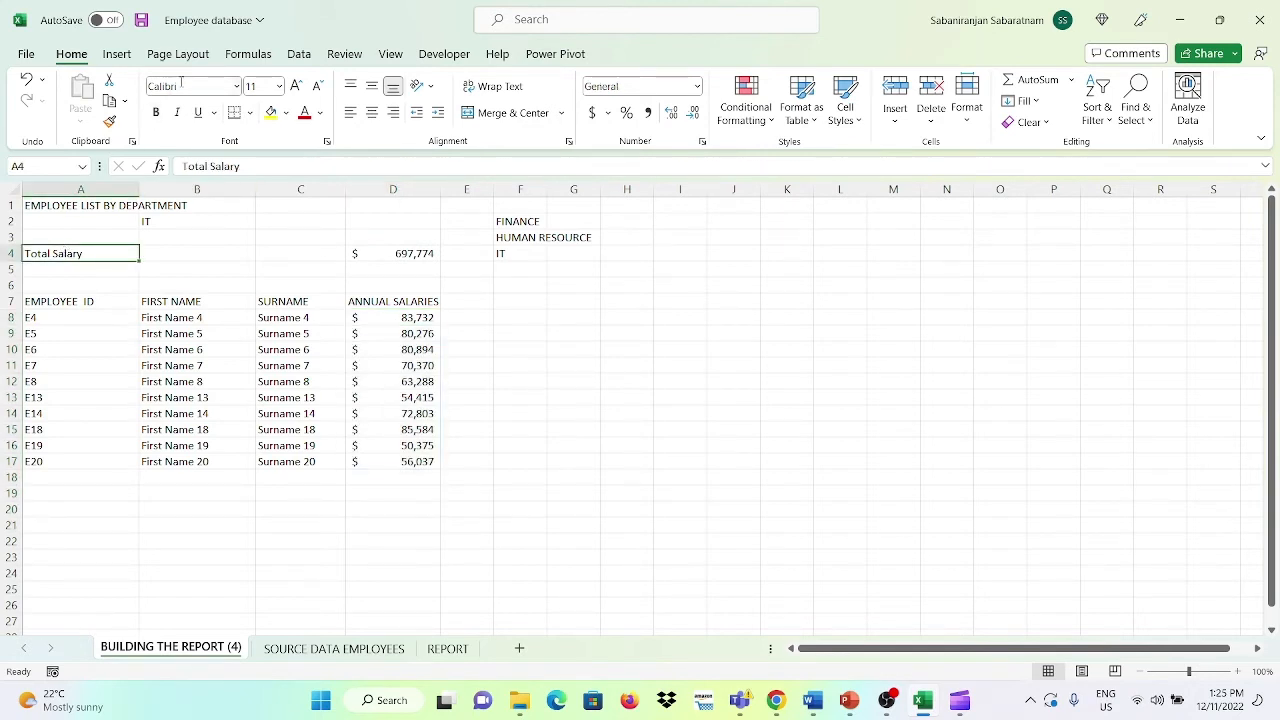
left_click(157, 112)
- Align the report title horizontally across A1:D1 with Center Across Selection, without merging the cells
left_click(108, 203)
left_click_drag(108, 203, 393, 196)
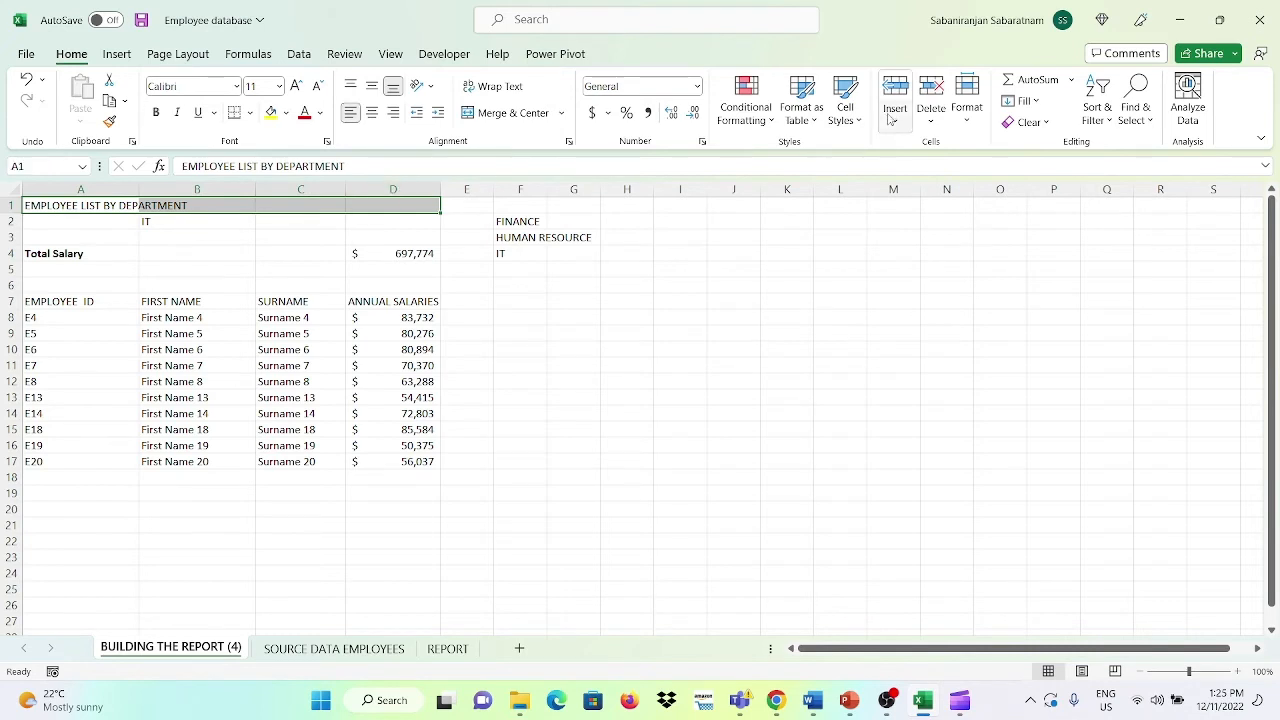
left_click(972, 128)
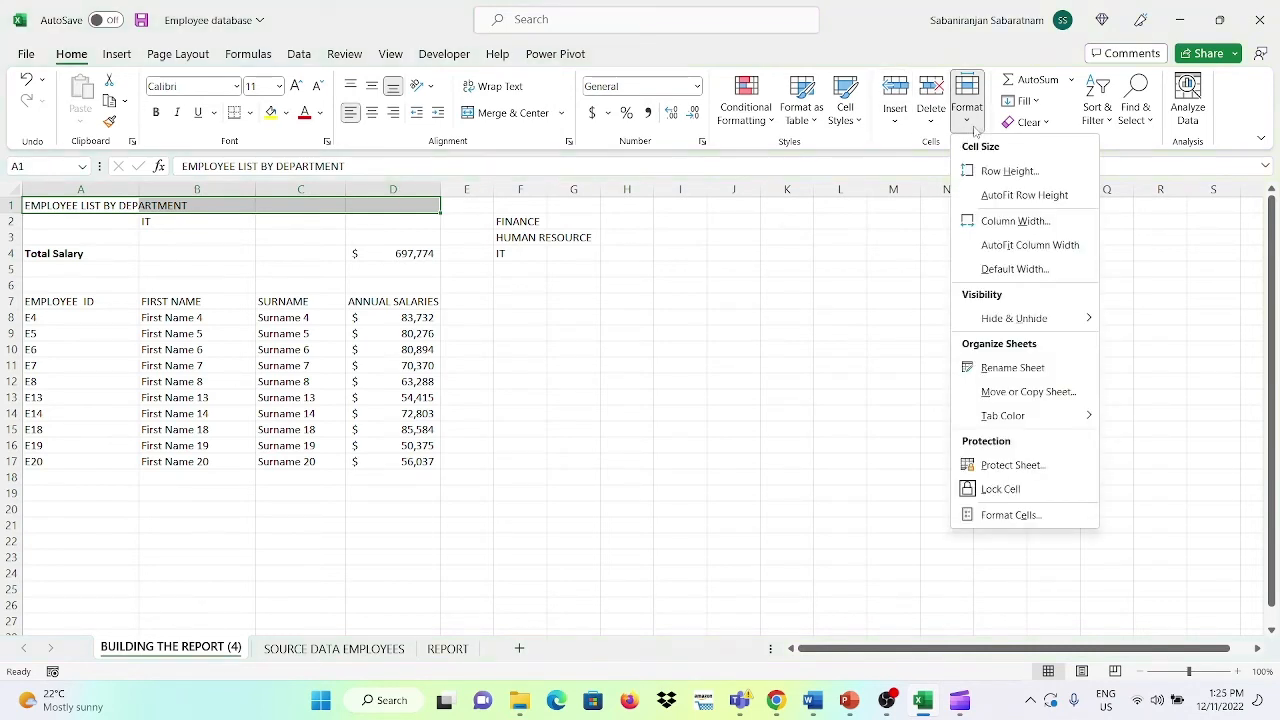
left_click(1000, 518)
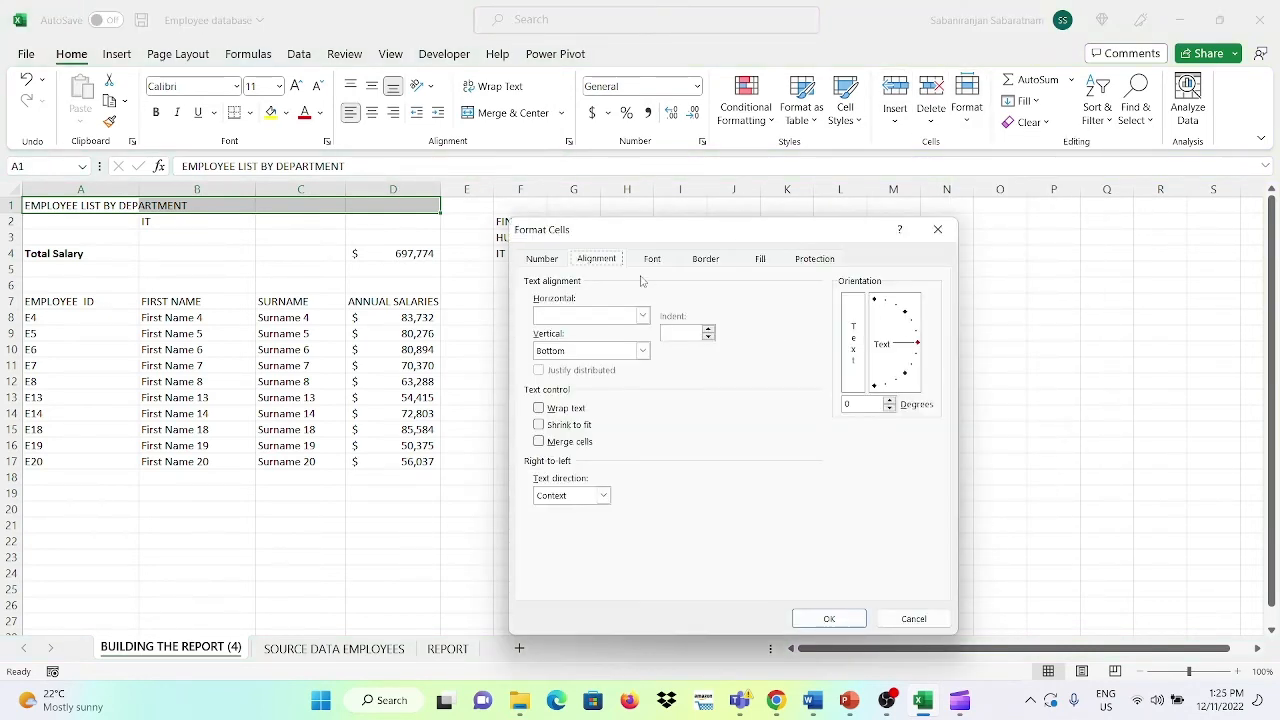
left_click(641, 315)
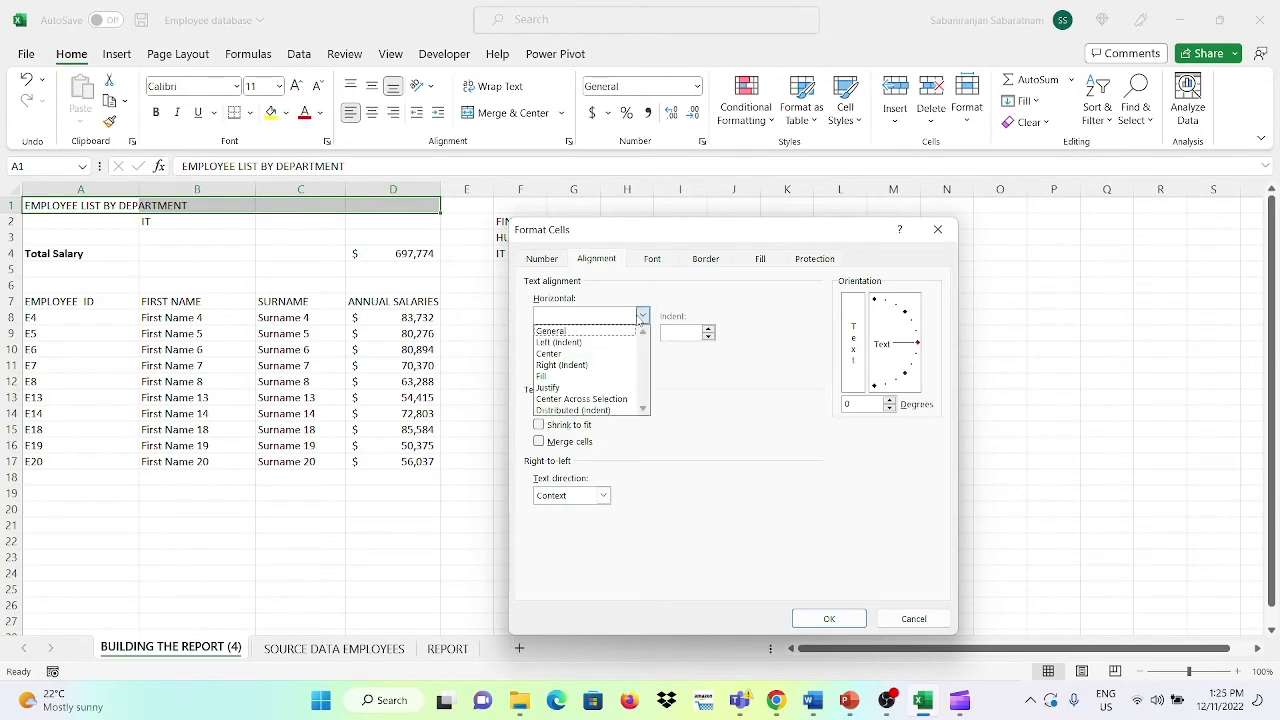
left_click(597, 399)
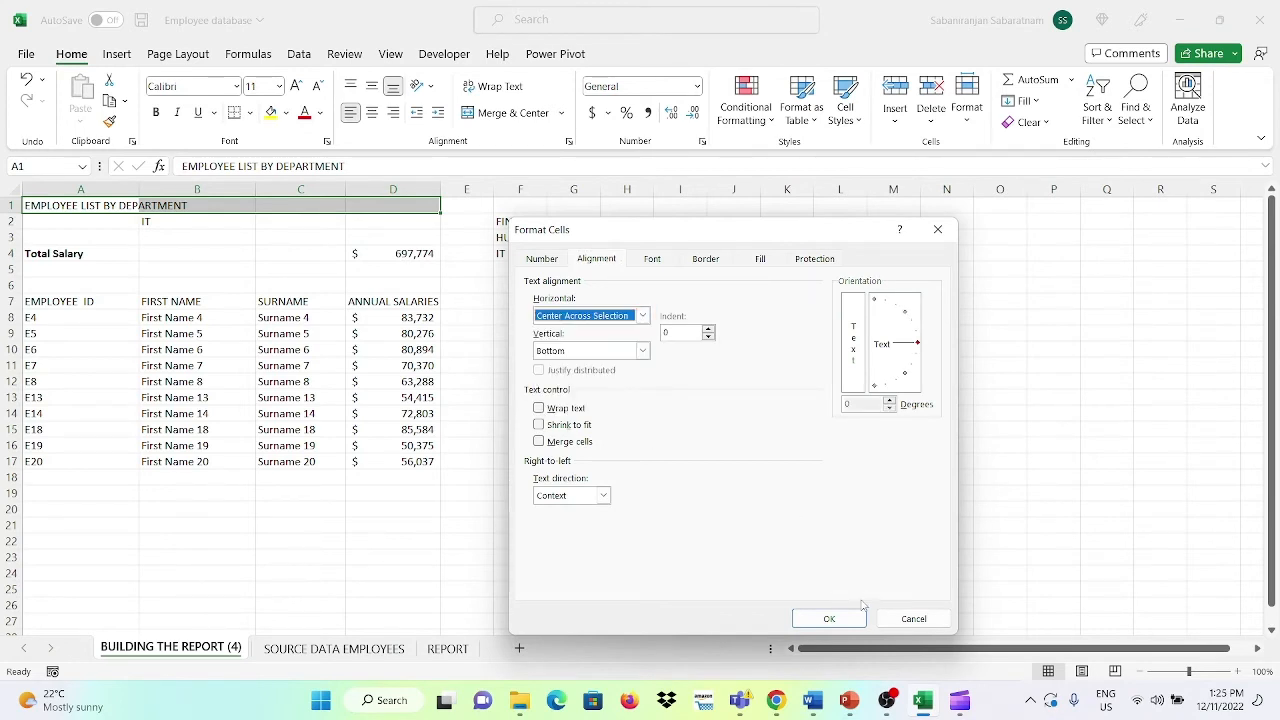
left_click(836, 618)
left_click(533, 415)
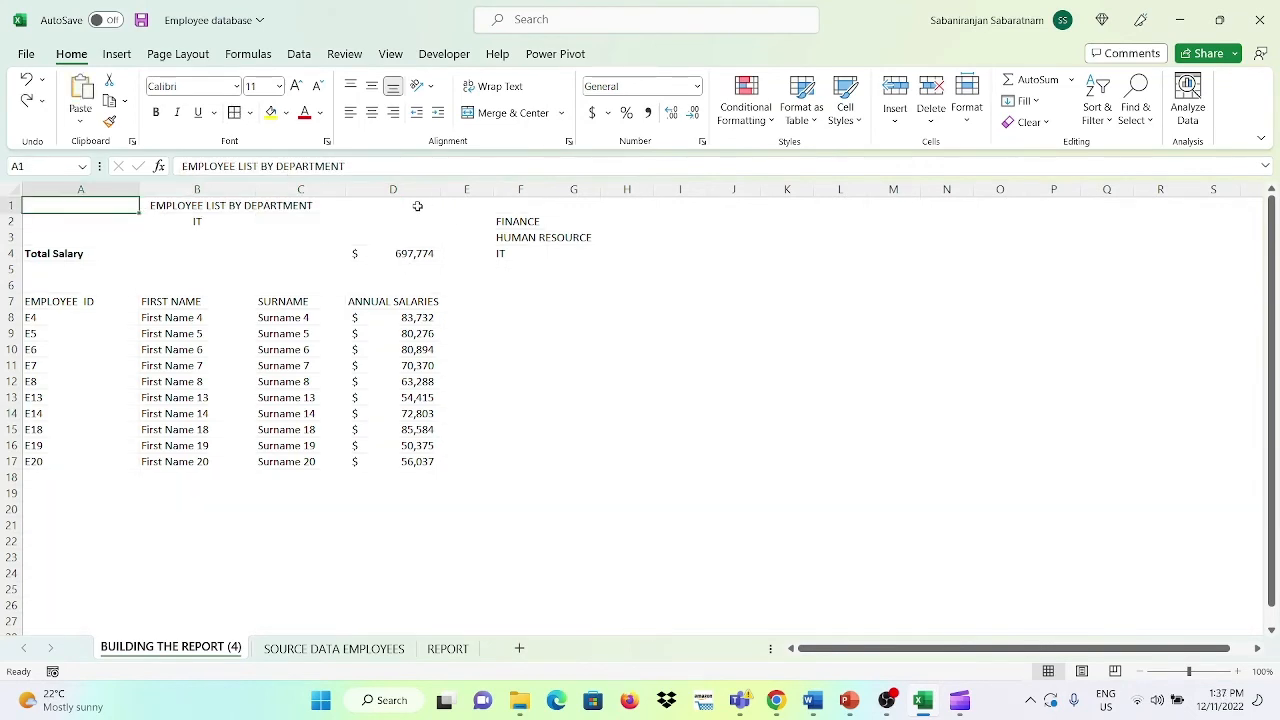
- Apply the Title cell style to the report title in A1:D1 and the Heading 2 style to the department row A2:D2
left_click_drag(418, 205, 70, 204)
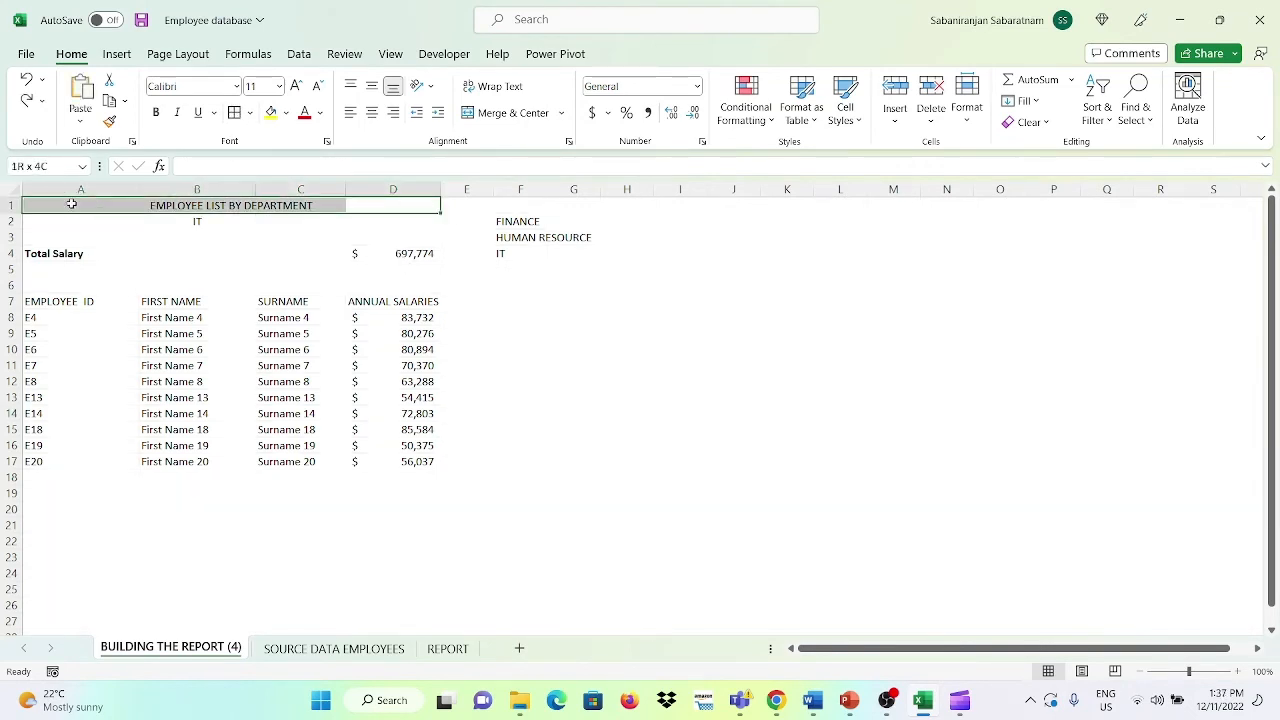
left_click(858, 121)
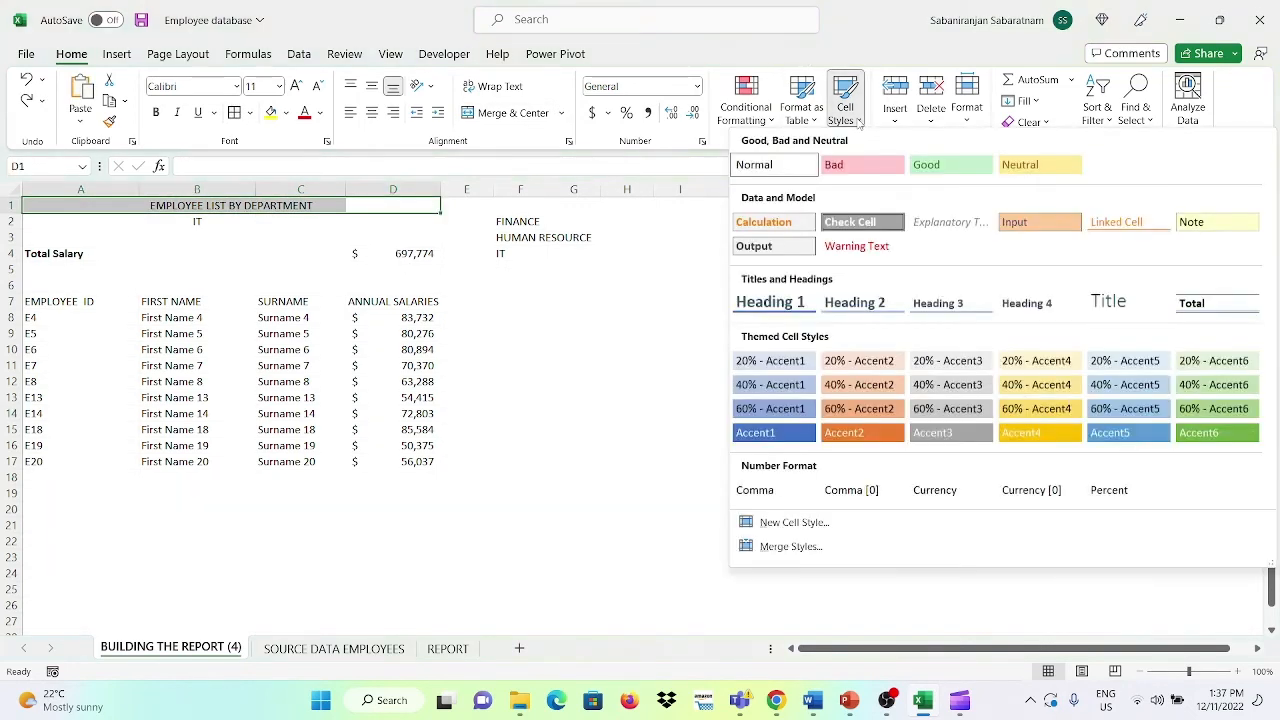
left_click(1105, 310)
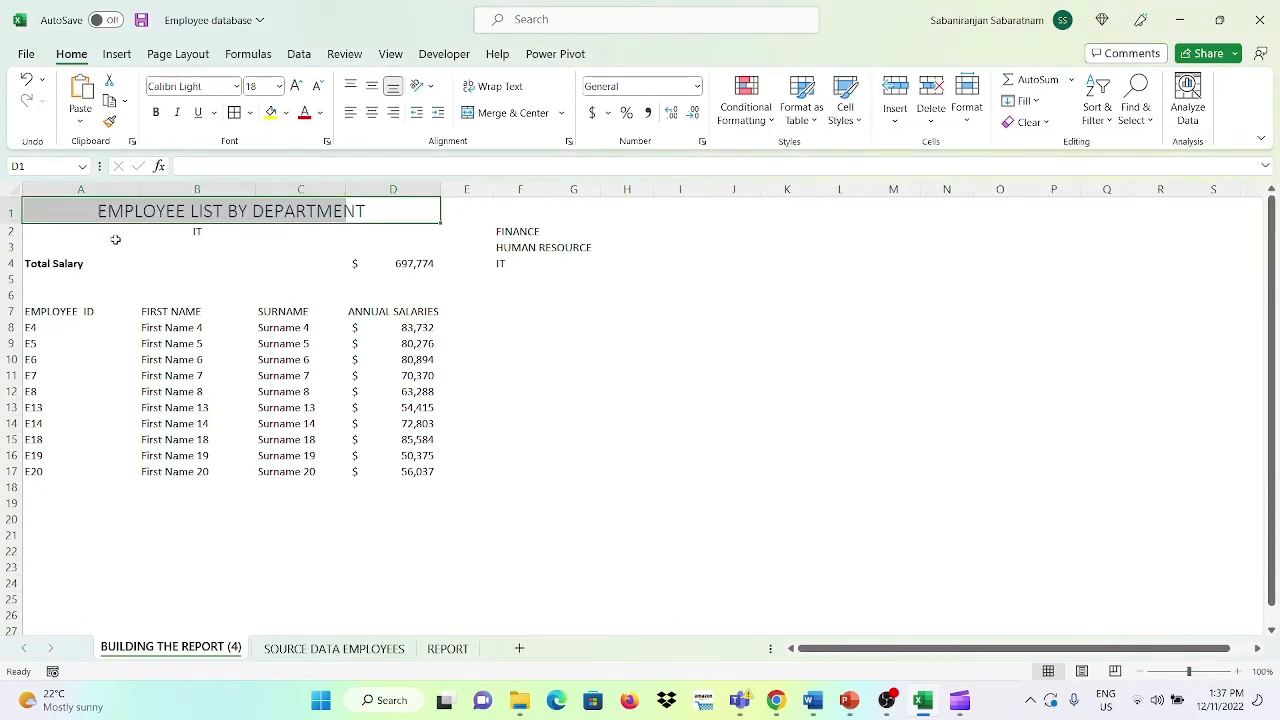
left_click_drag(115, 240, 372, 240)
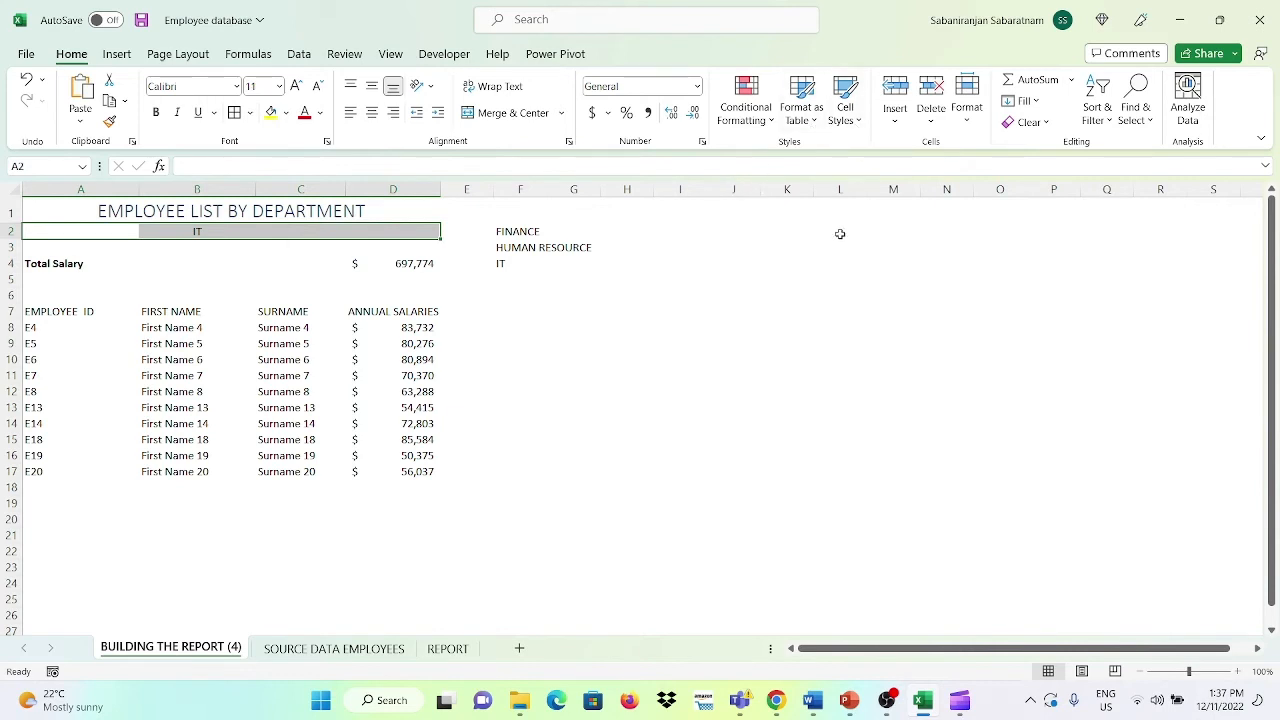
left_click(857, 120)
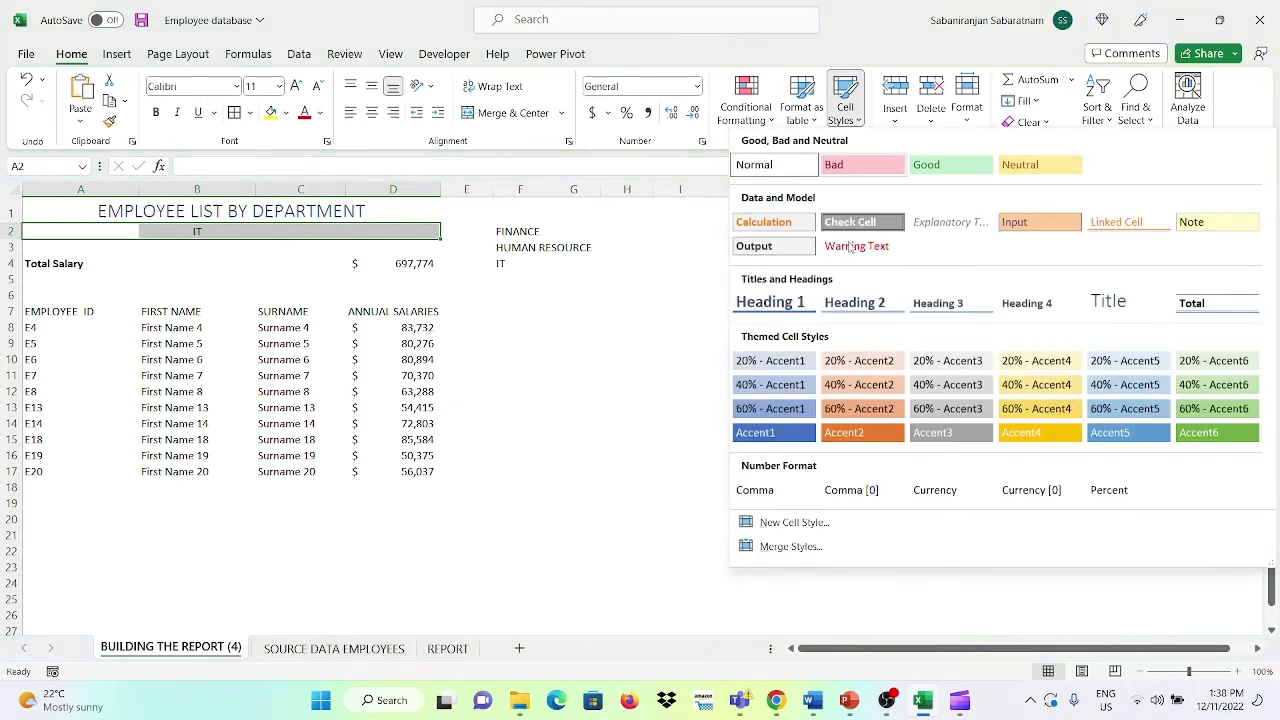
left_click(860, 300)
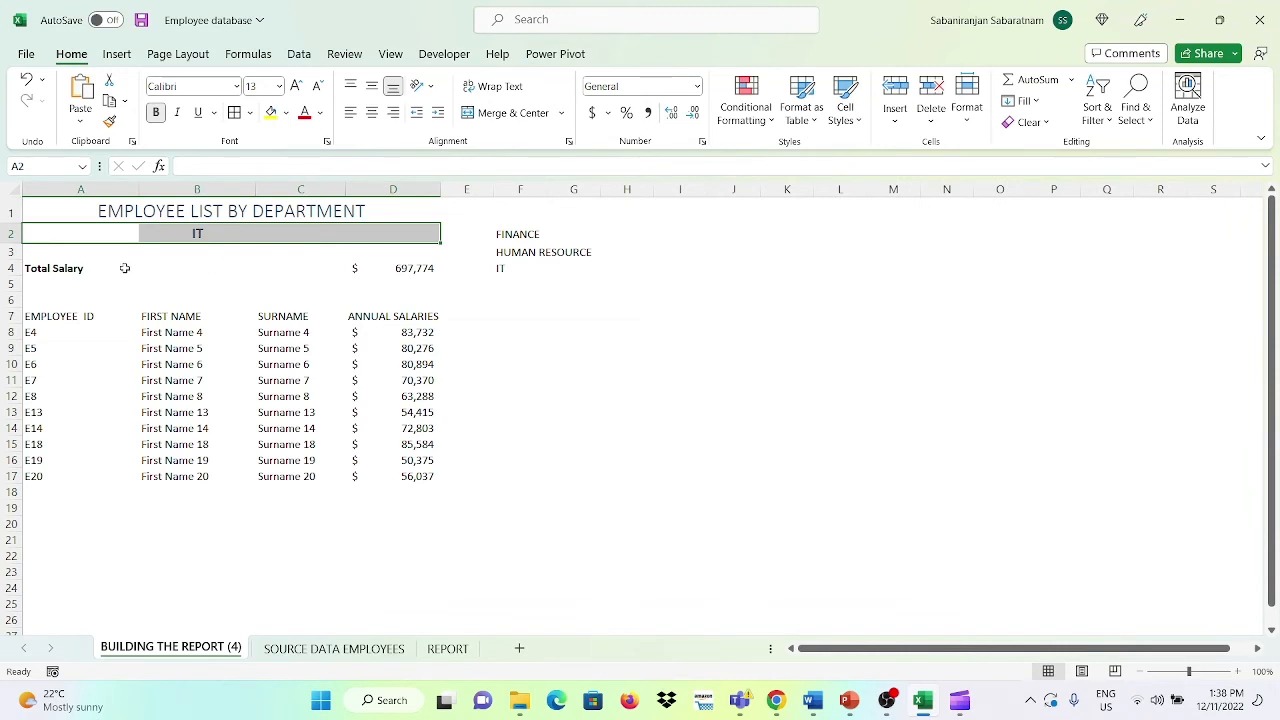
- Apply the 20% - Accent2 cell style to the total salary in D4 and the Accent1 style to the headers in A7:D7
left_click(361, 268)
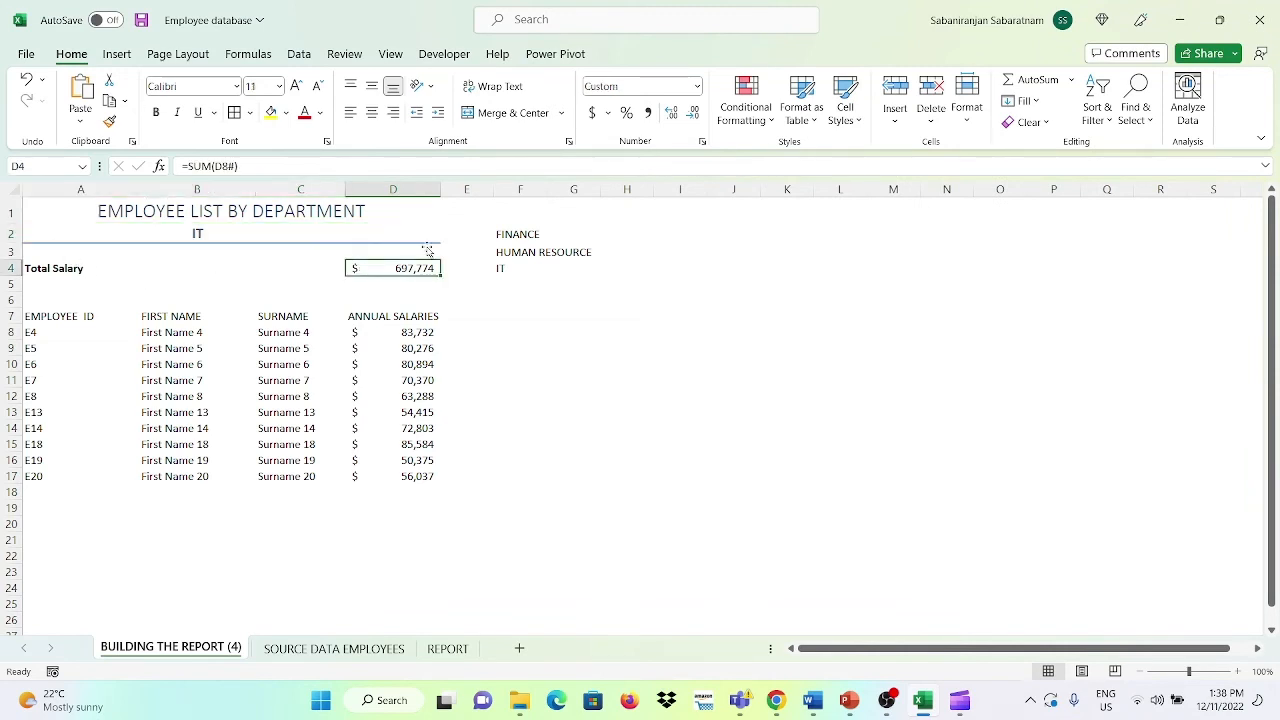
left_click(846, 116)
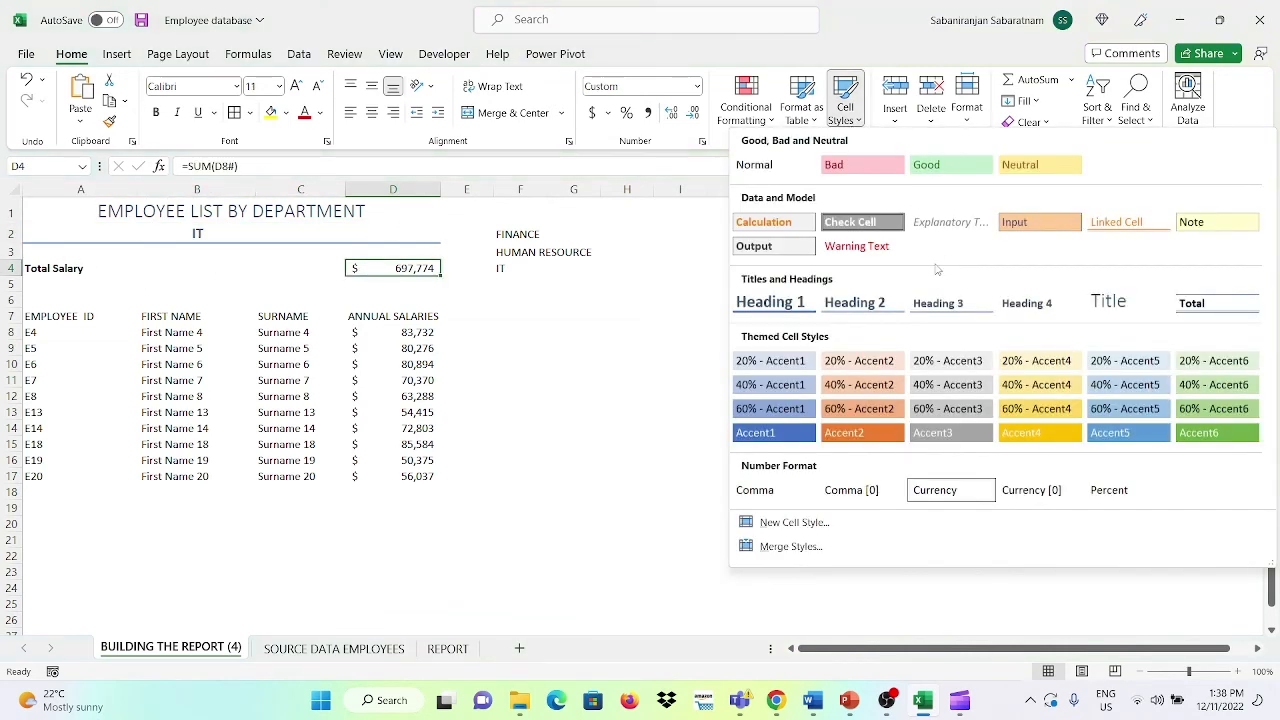
left_click(850, 362)
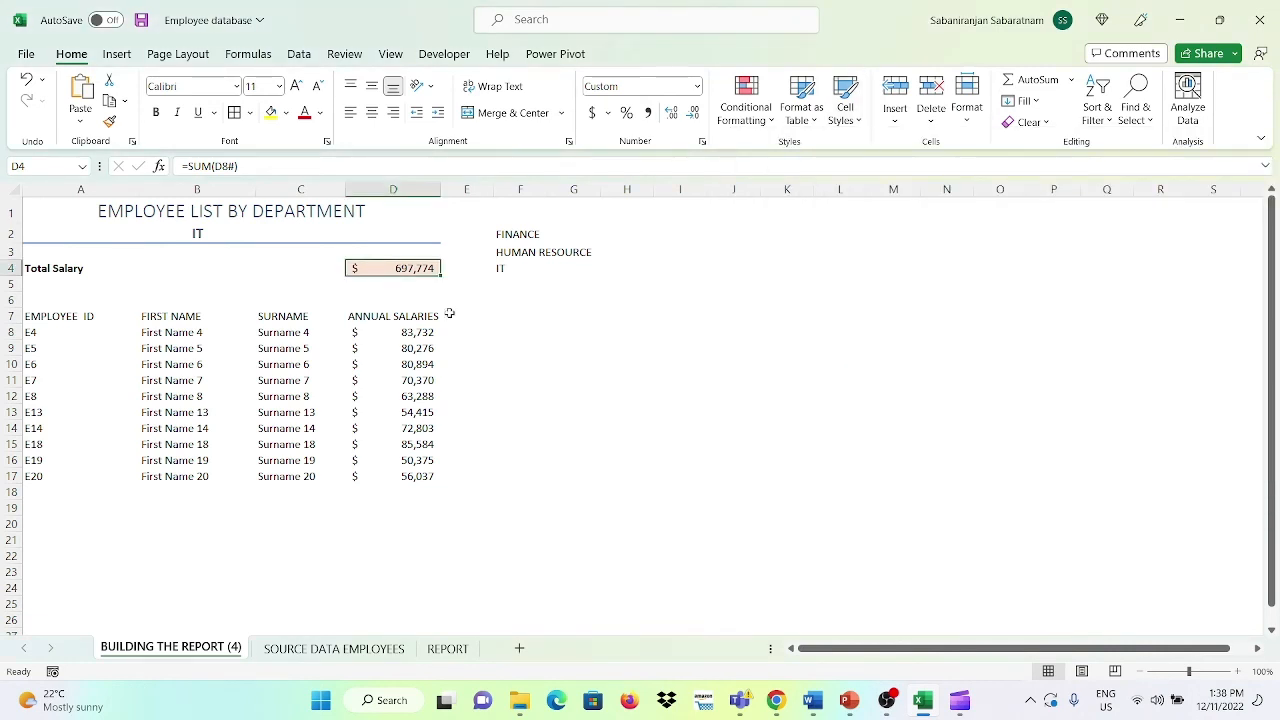
left_click_drag(97, 310, 436, 317)
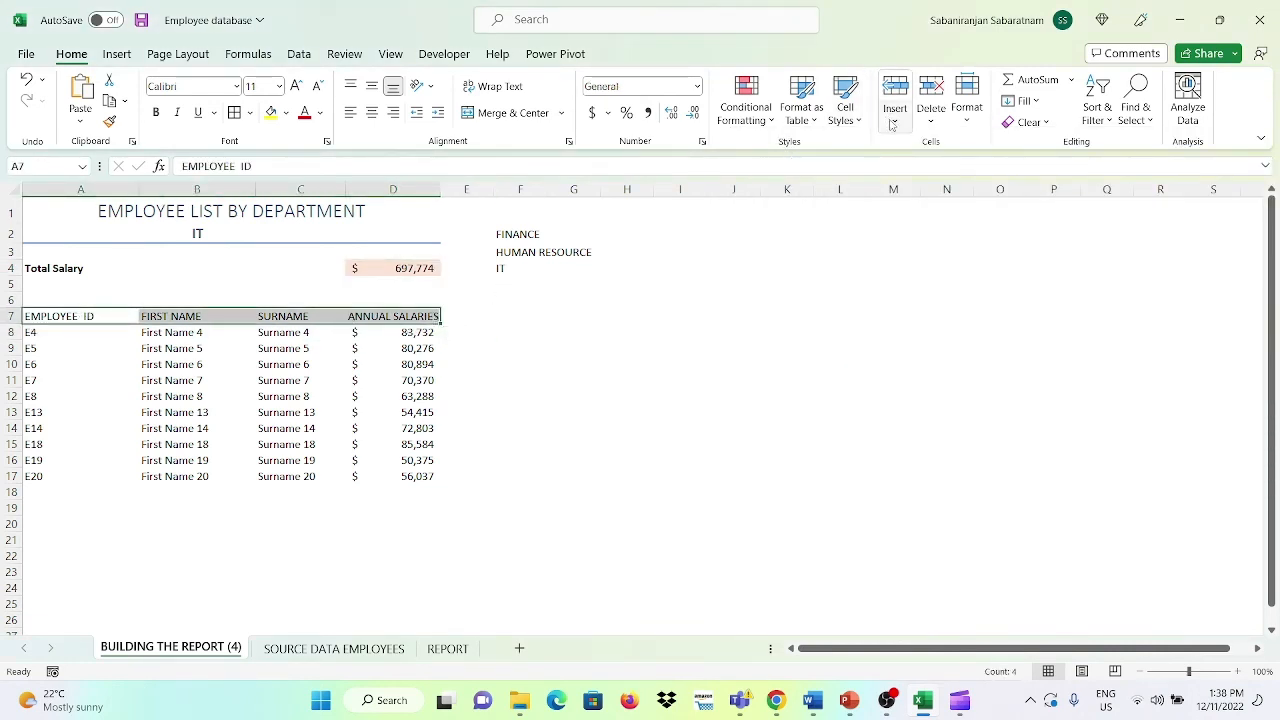
left_click(845, 110)
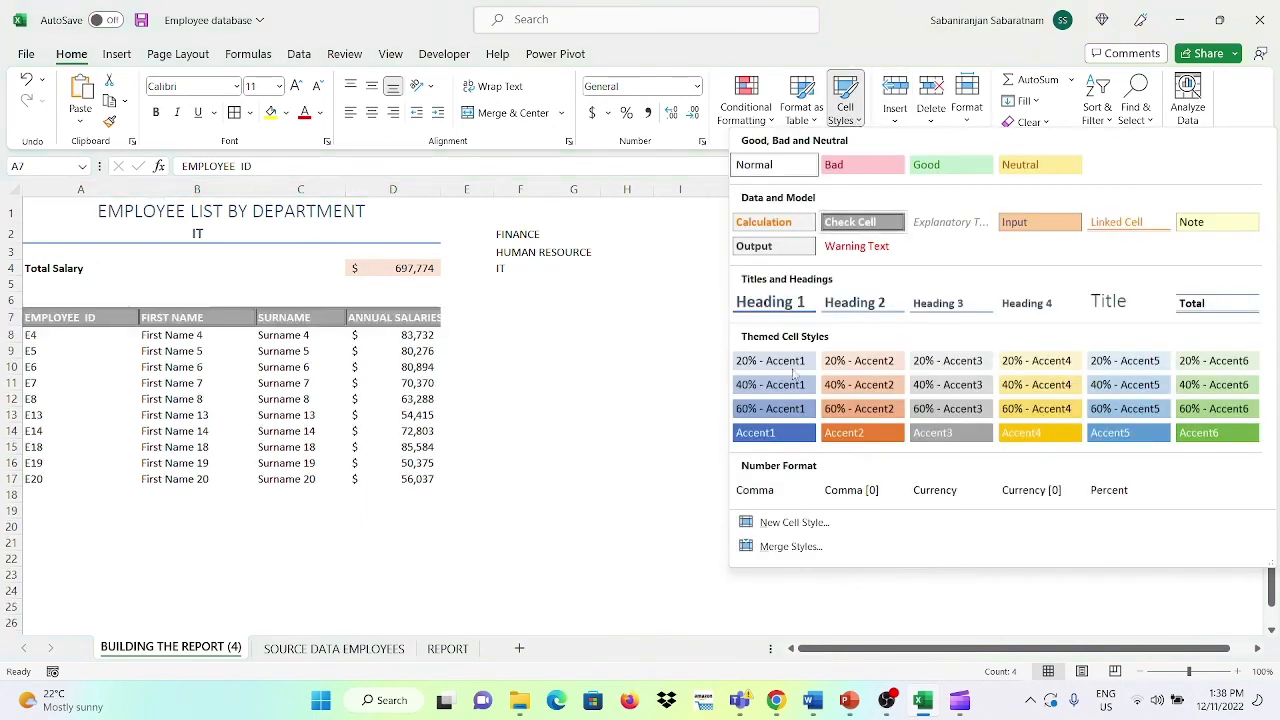
left_click(752, 433)
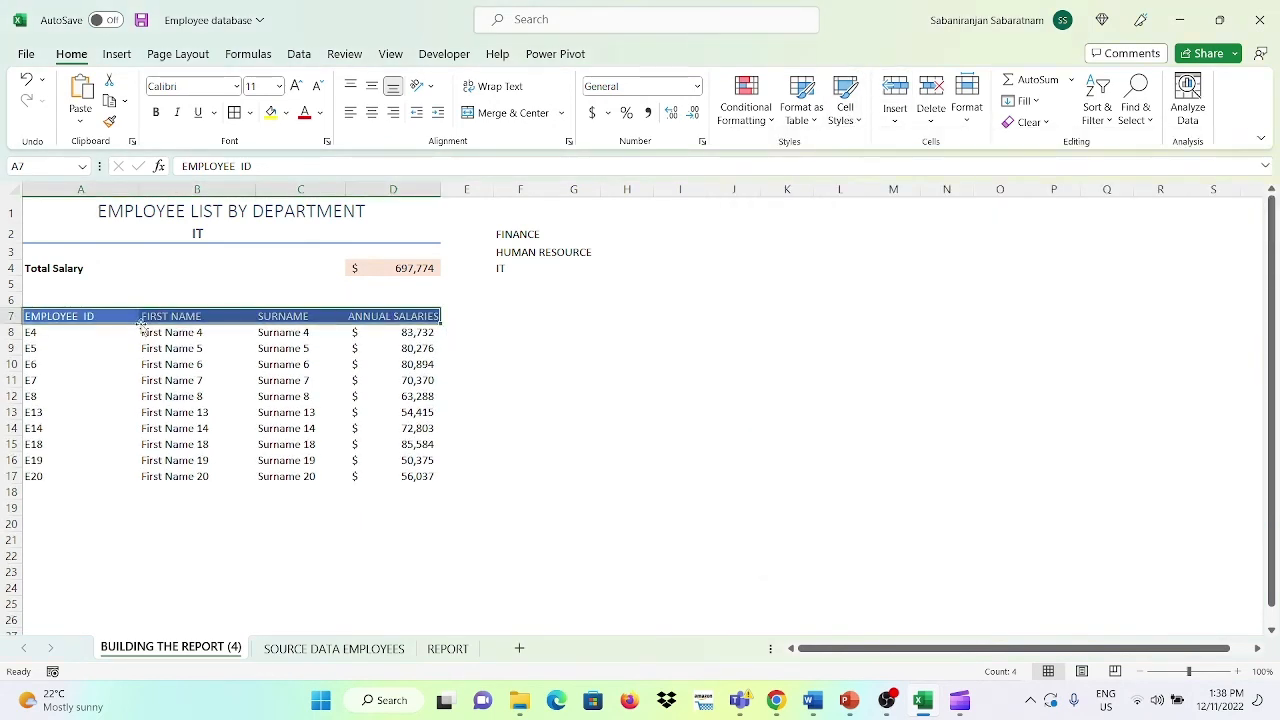
- Add grey outline and inside borders to the employee table range A8:D21
left_click(66, 332)
left_click_drag(66, 332, 408, 534)
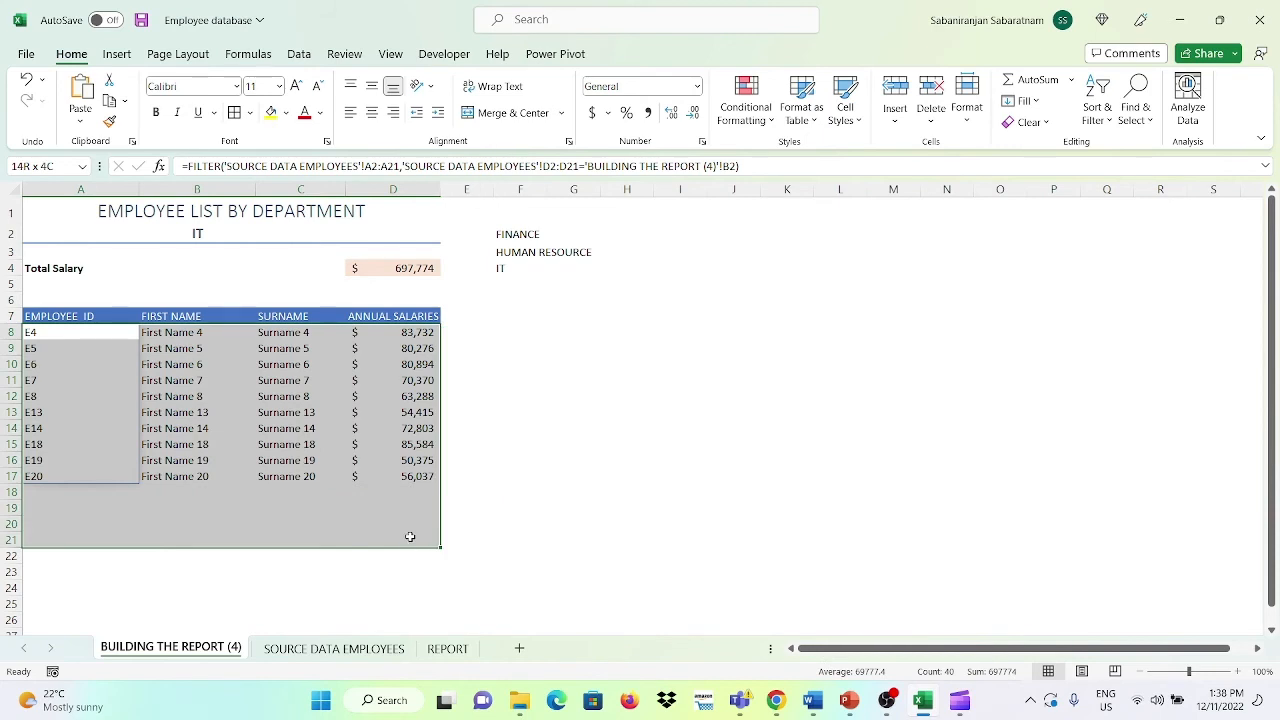
left_click(250, 112)
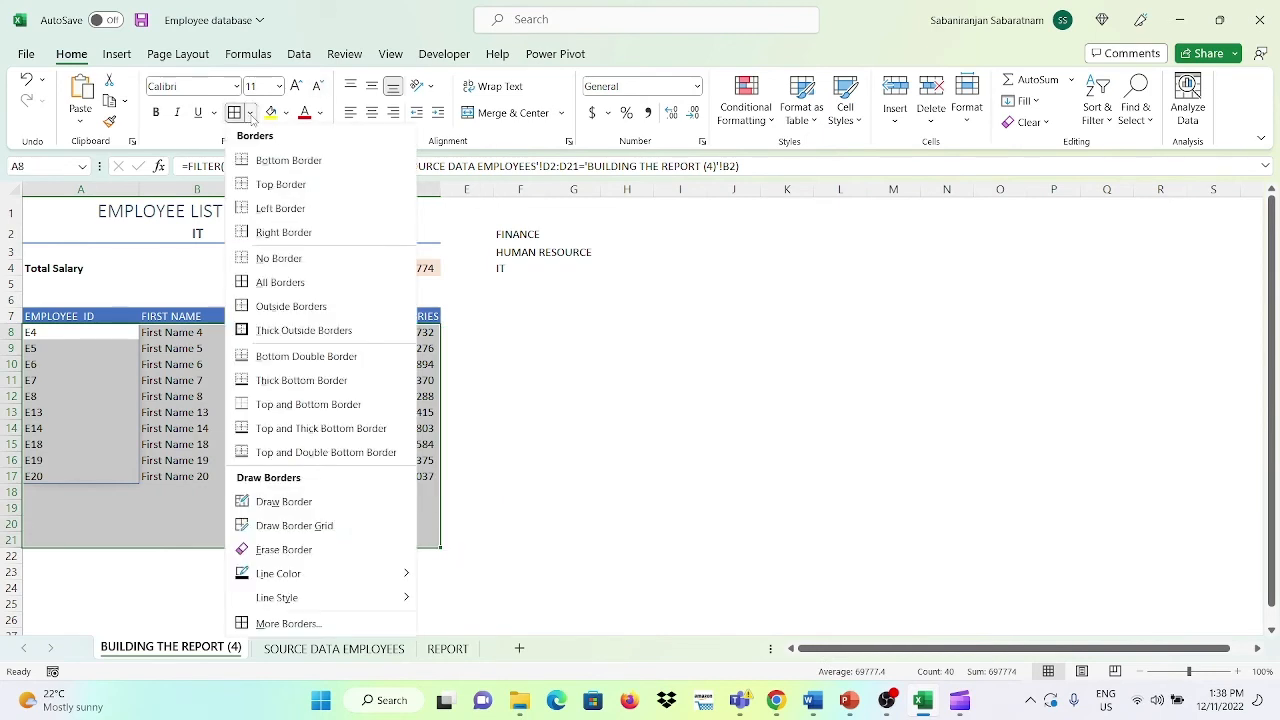
left_click(282, 623)
left_click(620, 438)
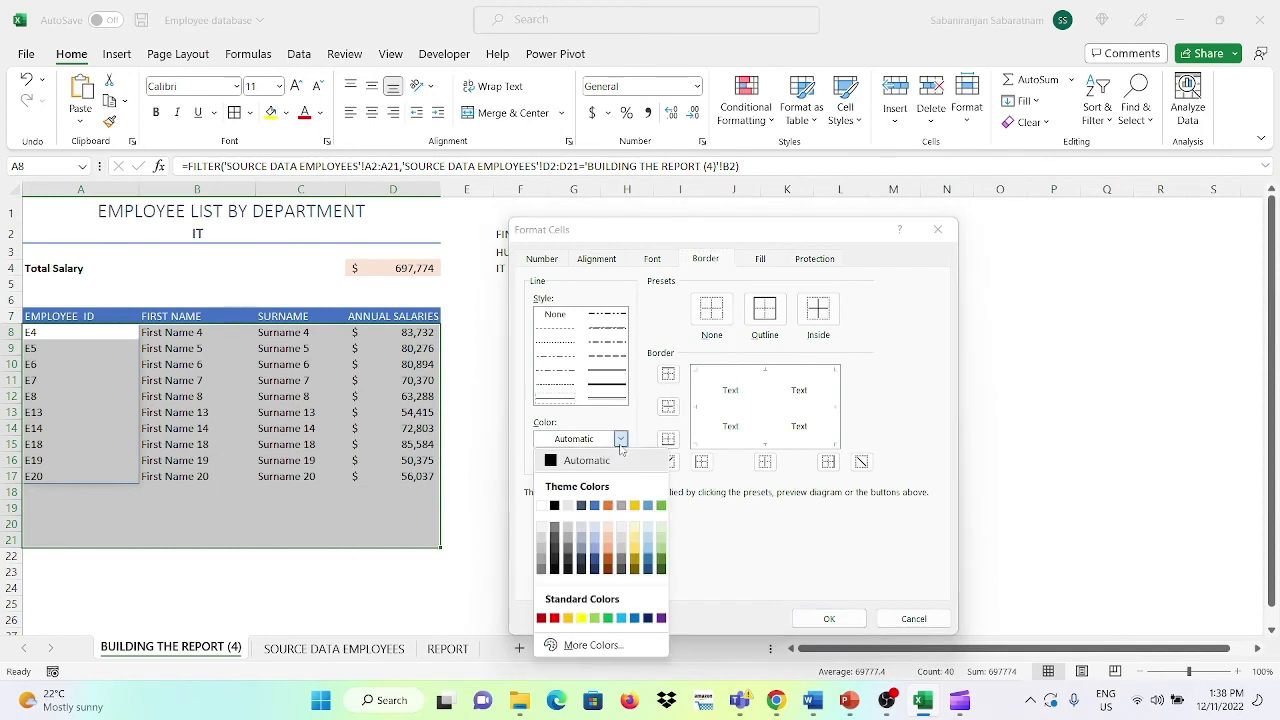
left_click(541, 551)
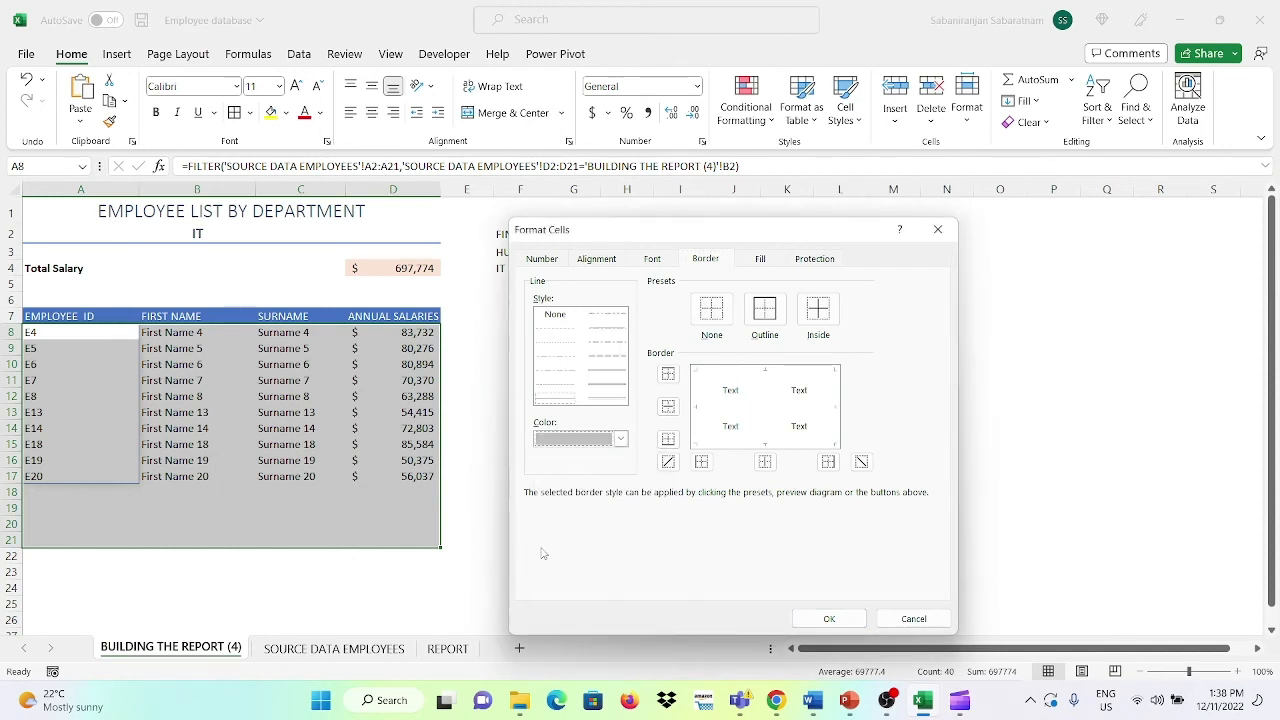
left_click(764, 309)
left_click(812, 311)
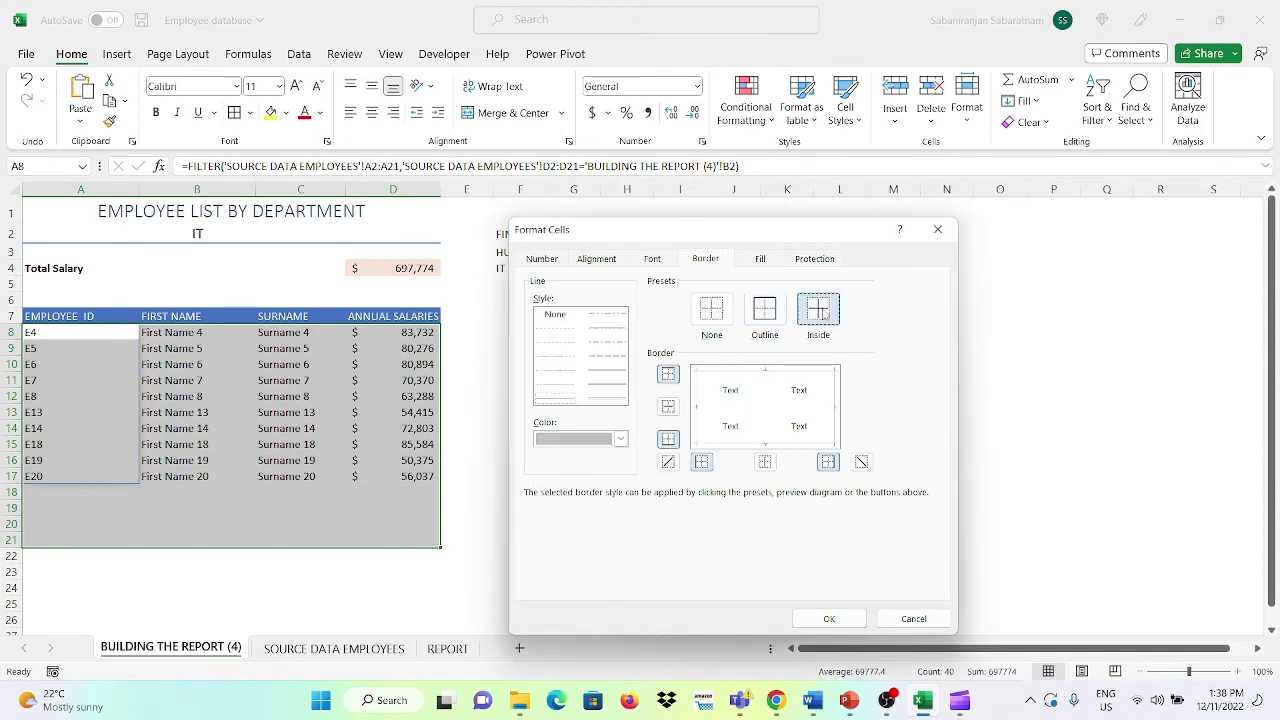
left_click(829, 619)
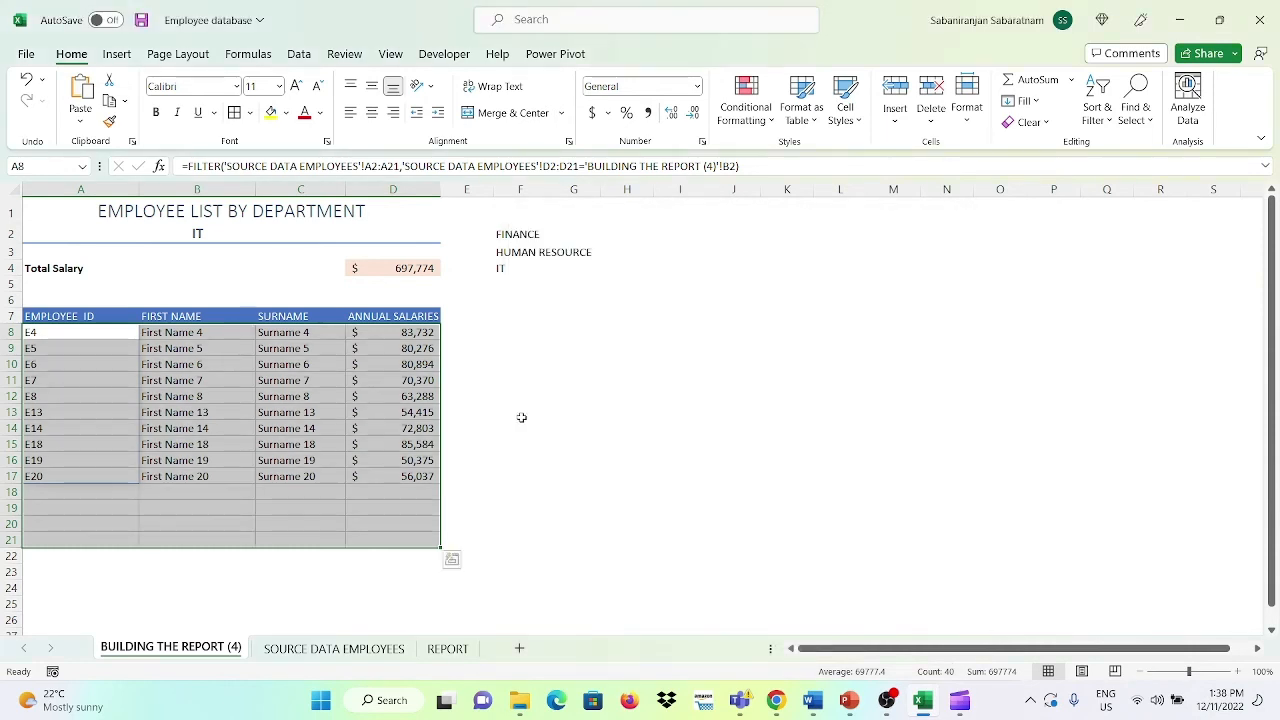
- Shade A9:D9 with a light blue Accent1 cell style and copy the formatting of A8:D9 down through A10:D21
left_click_drag(100, 347, 394, 348)
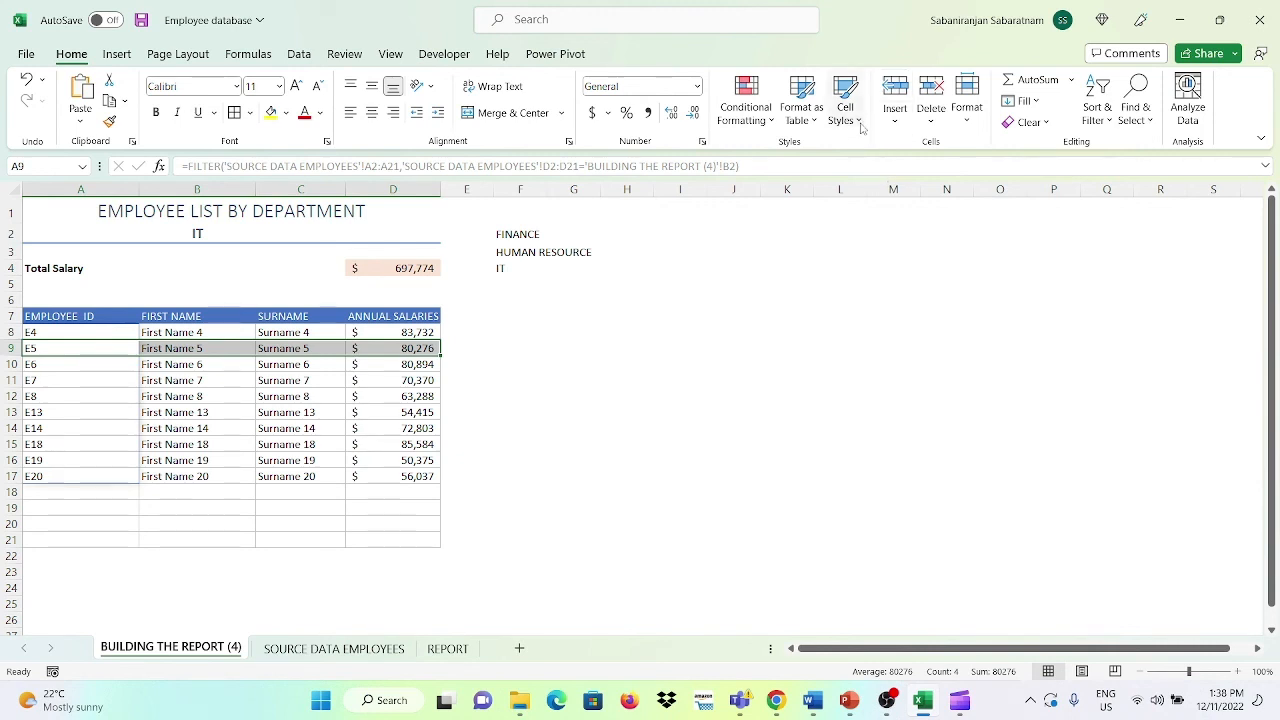
left_click(845, 110)
left_click(795, 378)
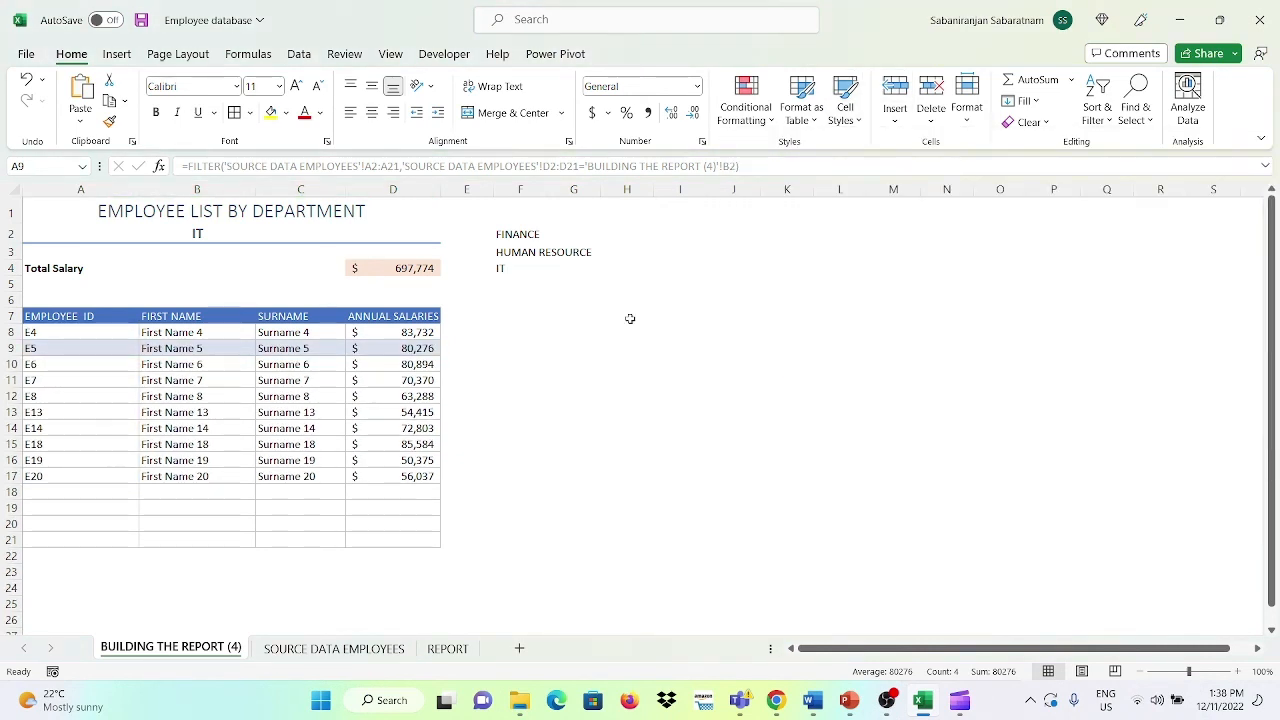
left_click_drag(128, 332, 425, 352)
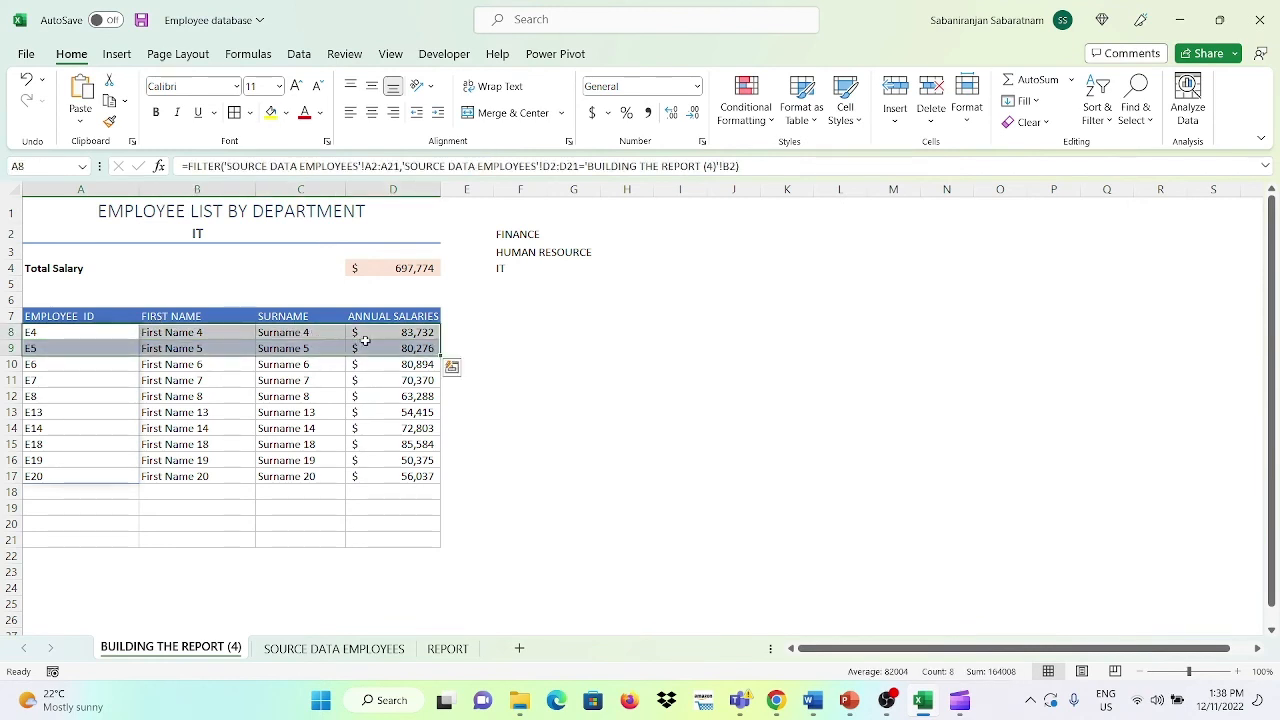
left_click(109, 121)
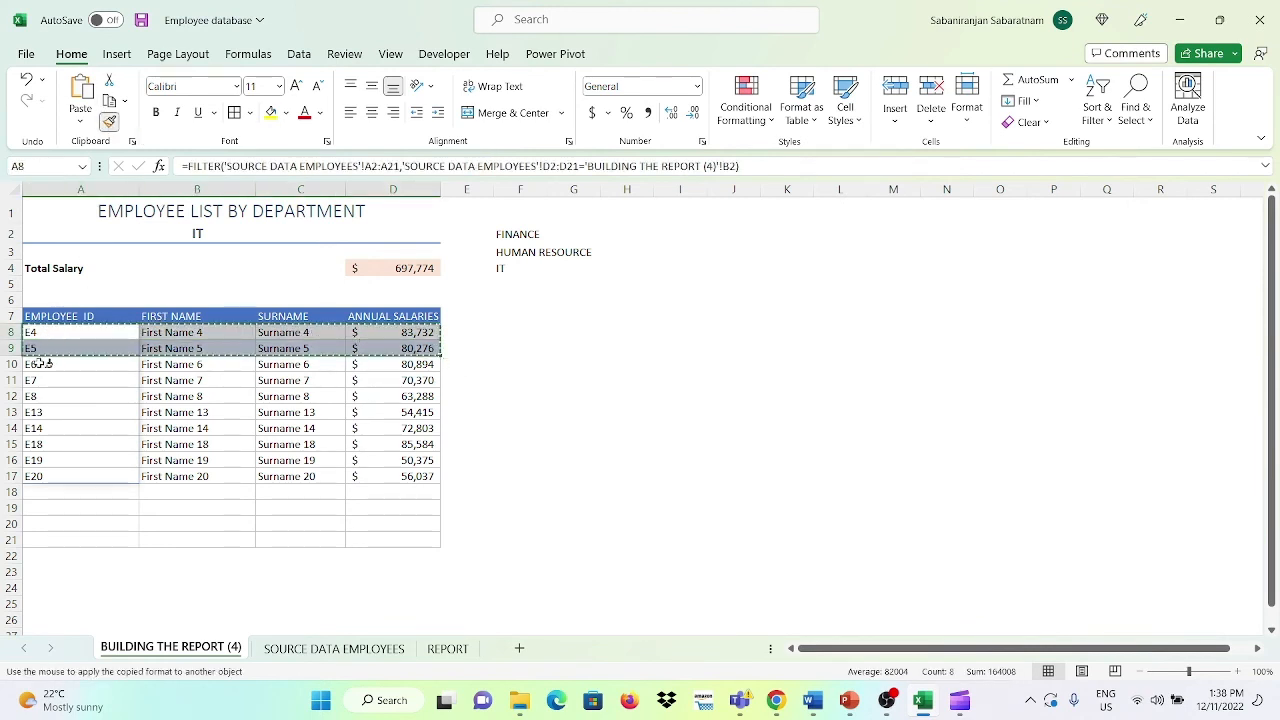
mouse_move(46, 363)
left_mouse_down()
mouse_move(315, 405)
mouse_move(400, 534)
left_mouse_up()
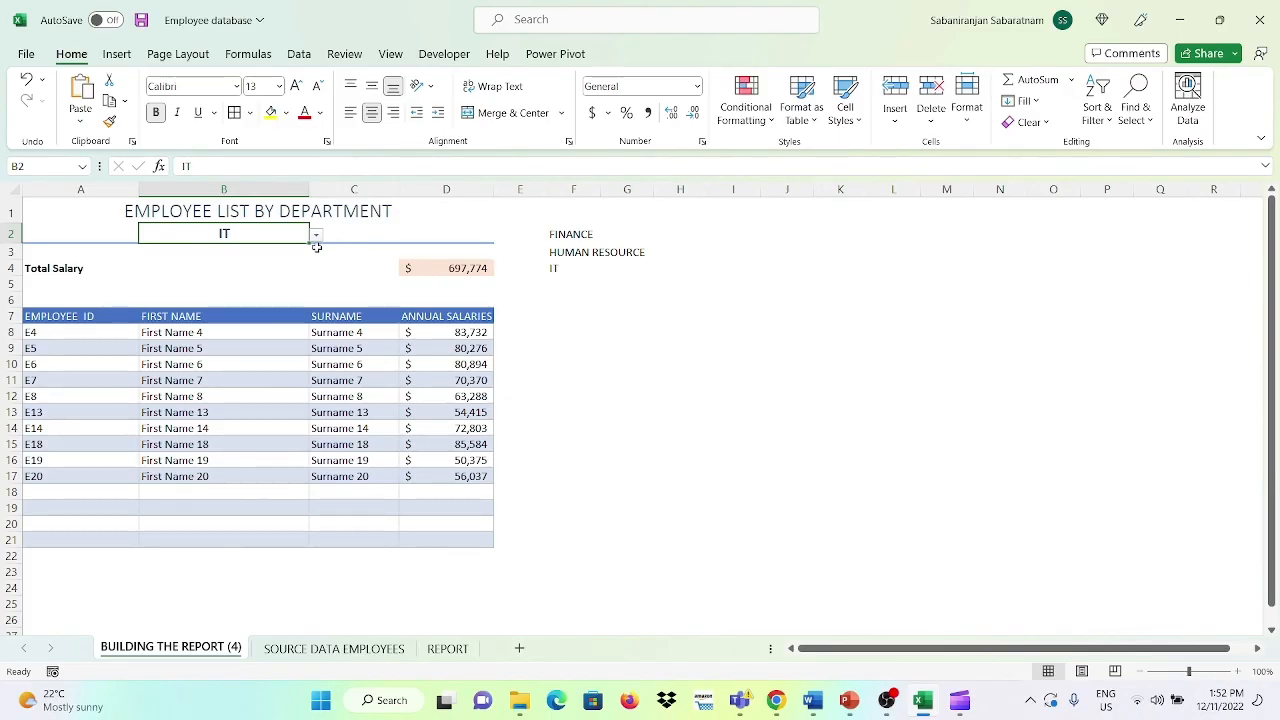
- Test the department drop-down in B2 by choosing FINANCE, HUMAN RESOURCE and IT in turn
left_click(316, 238)
left_click(254, 250)
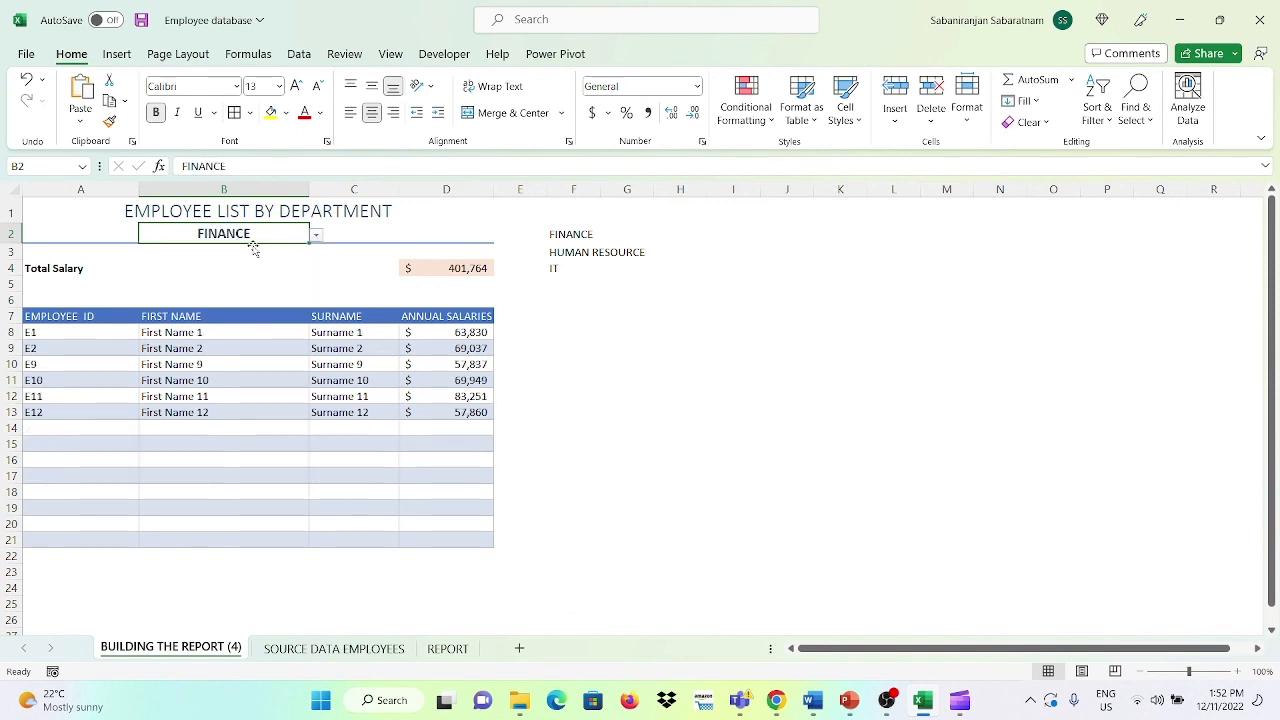
left_click(317, 238)
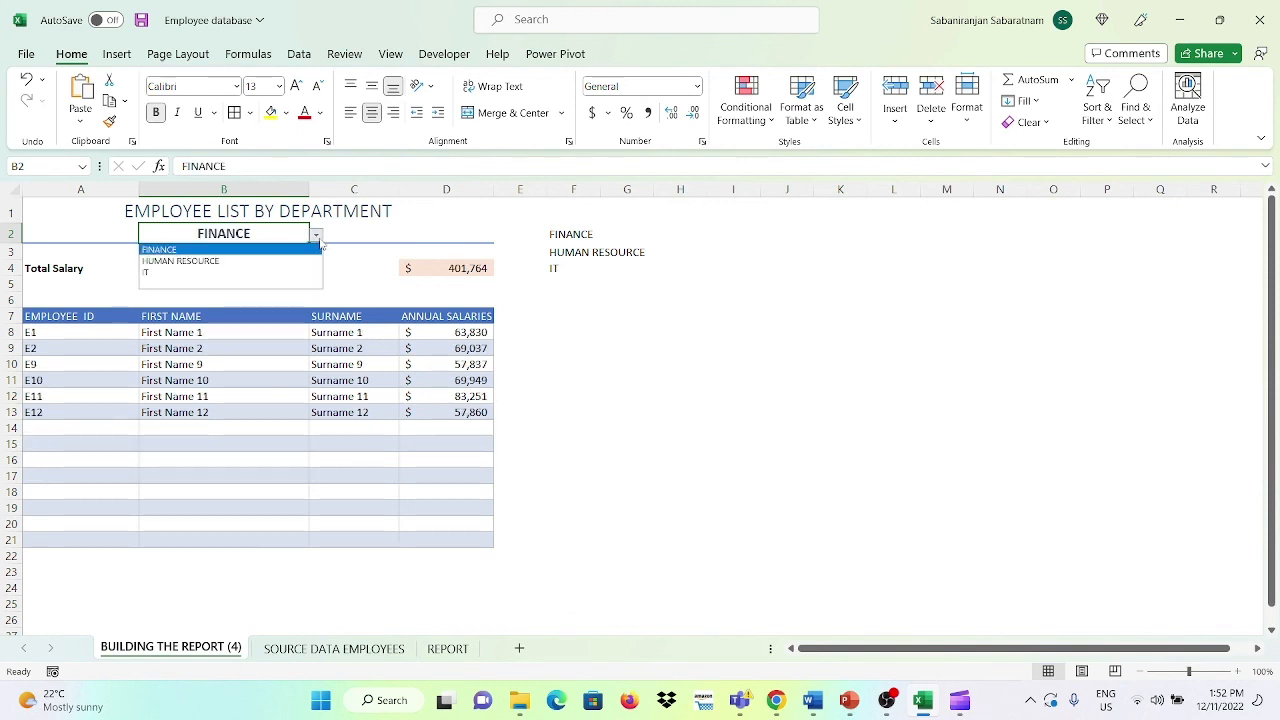
left_click(251, 261)
left_click(316, 238)
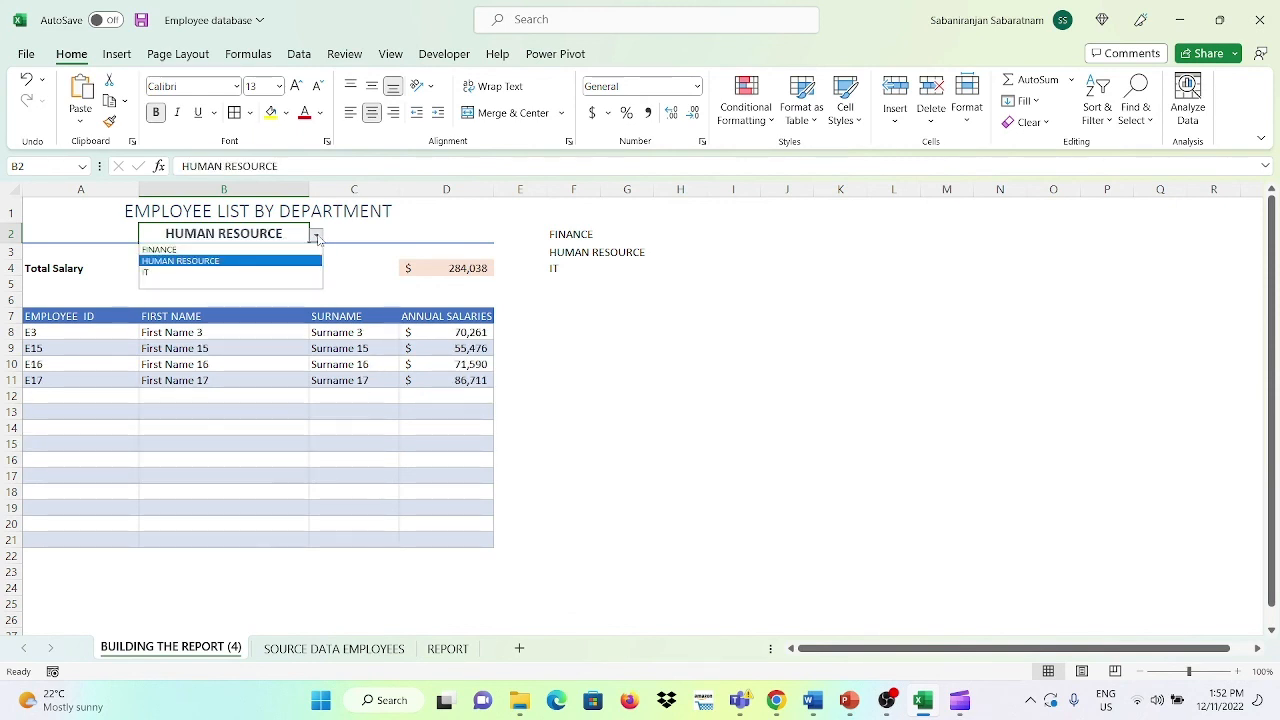
left_click(221, 273)
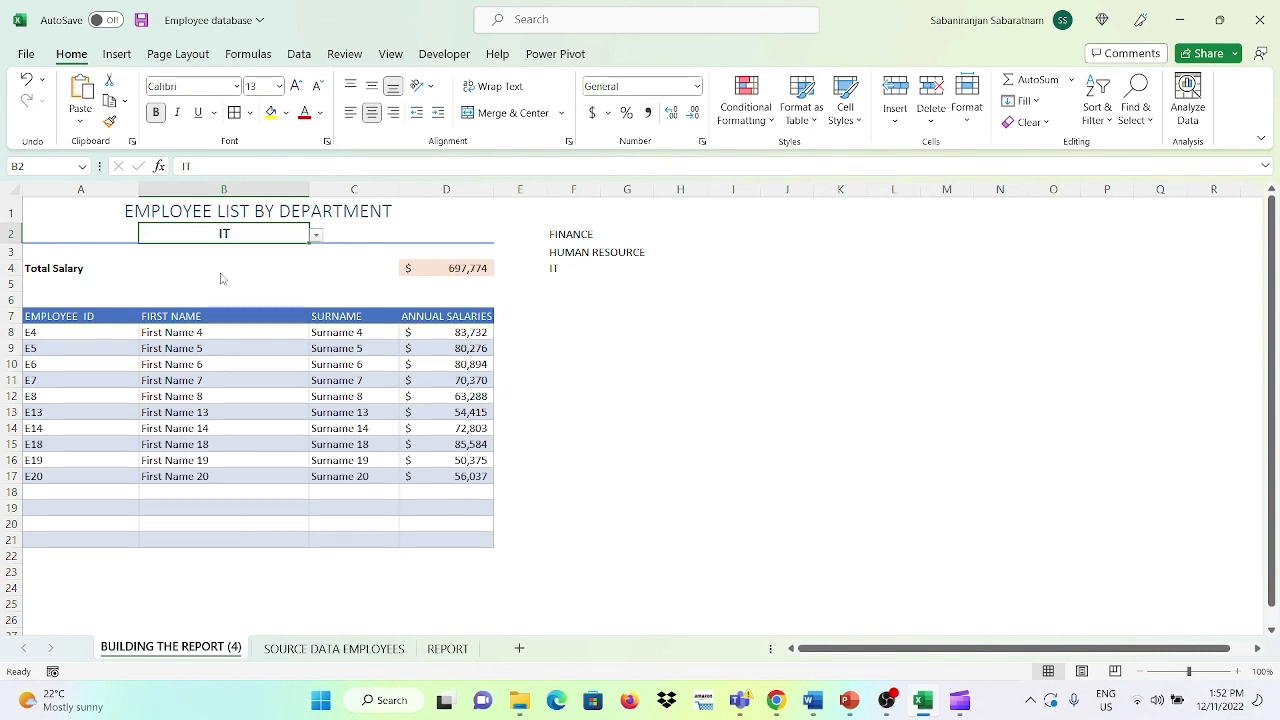
- Hide column F, which holds the department list used by the drop-down
left_click(582, 196)
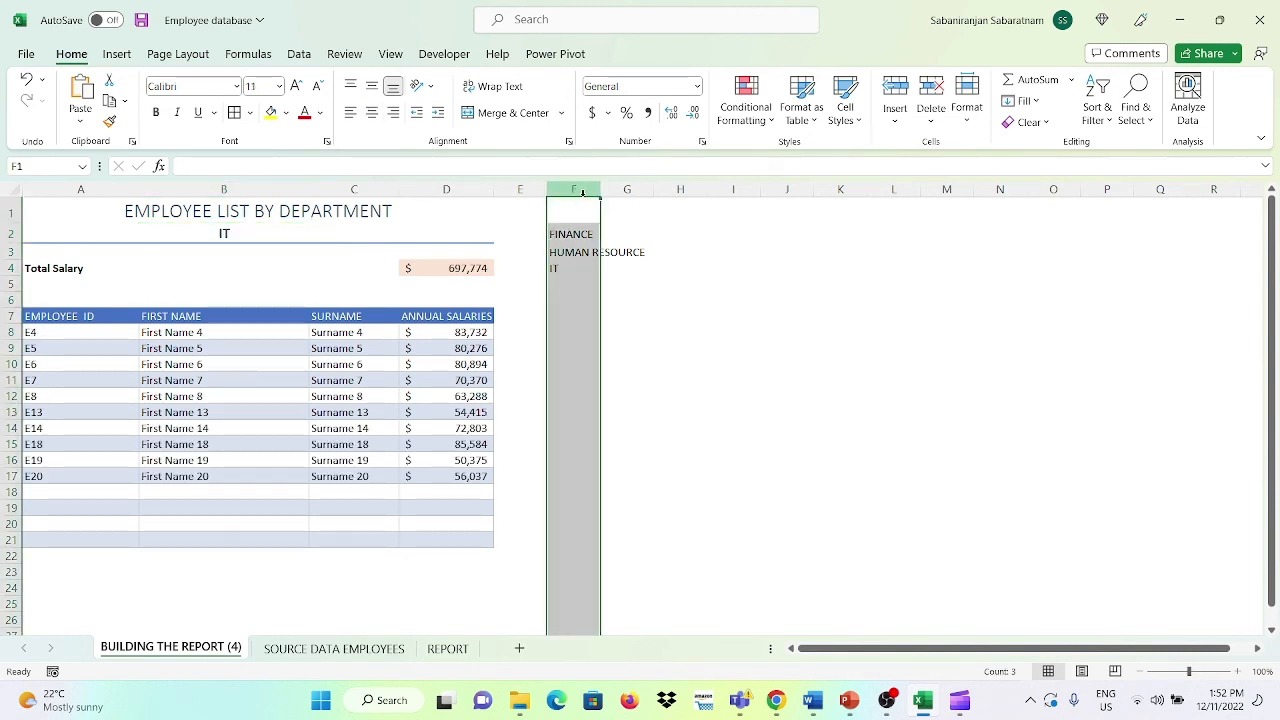
right_click(582, 193)
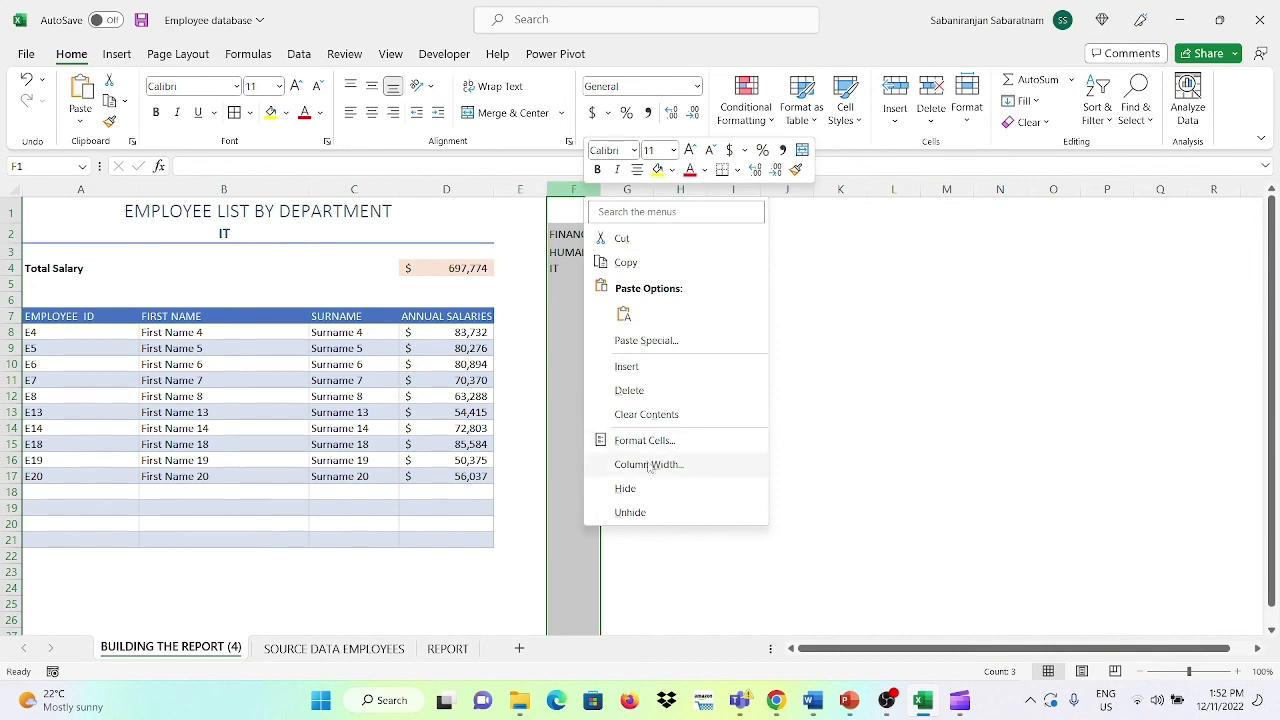
left_click(636, 489)
left_click(455, 368)
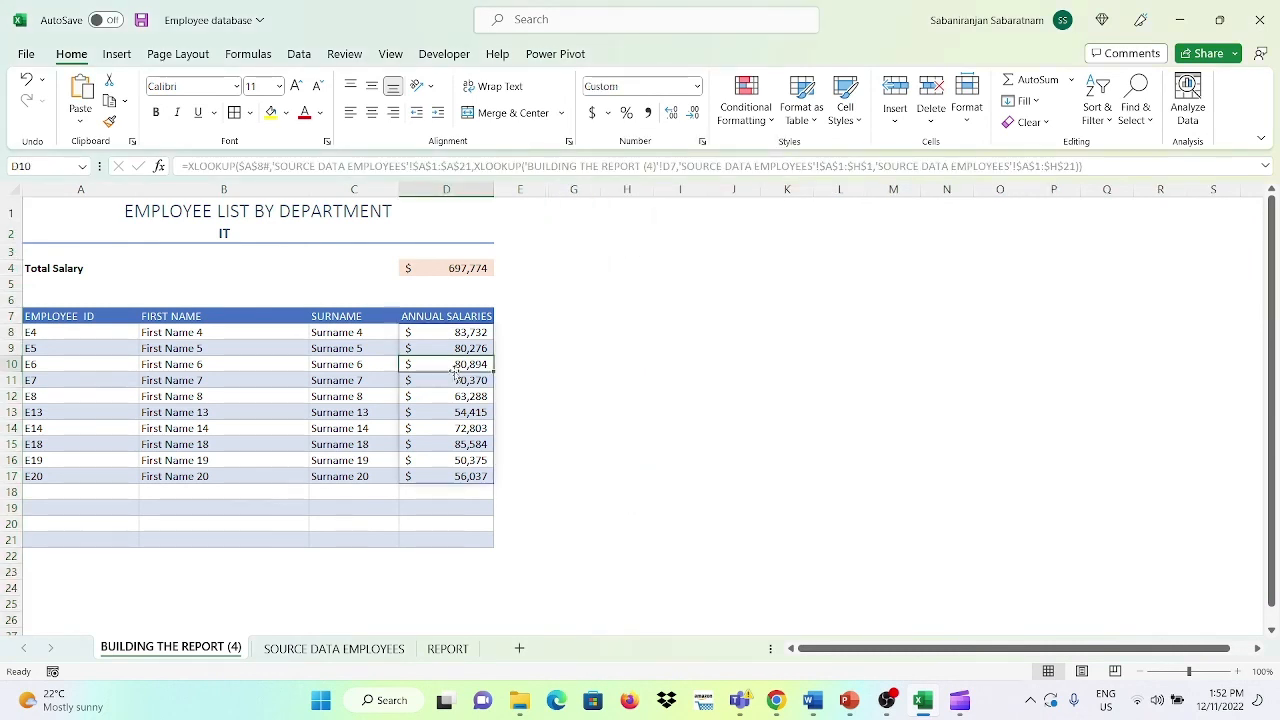
left_click(385, 365)
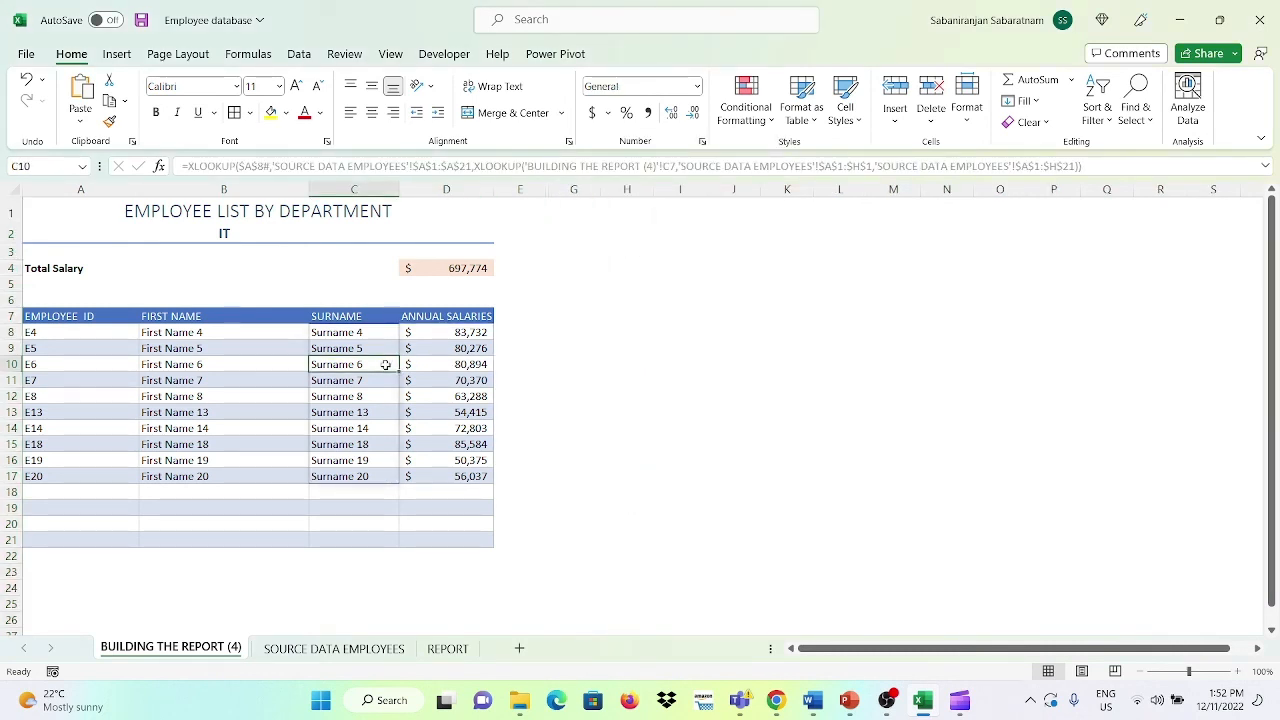